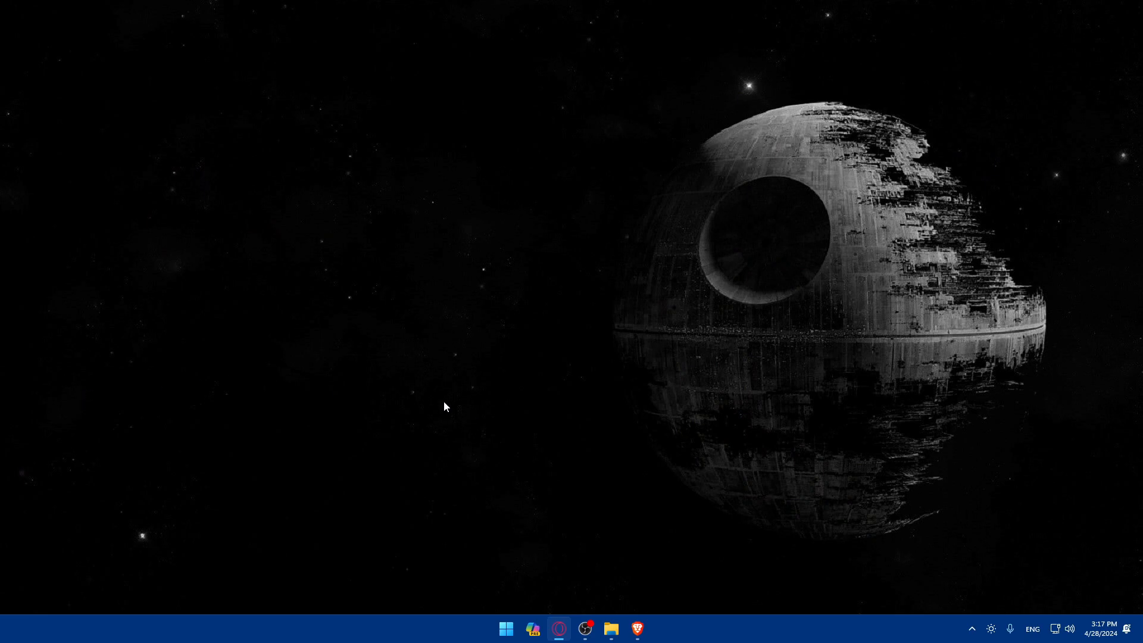
- Open the Brave browser and go to wix.com
click(638, 622)
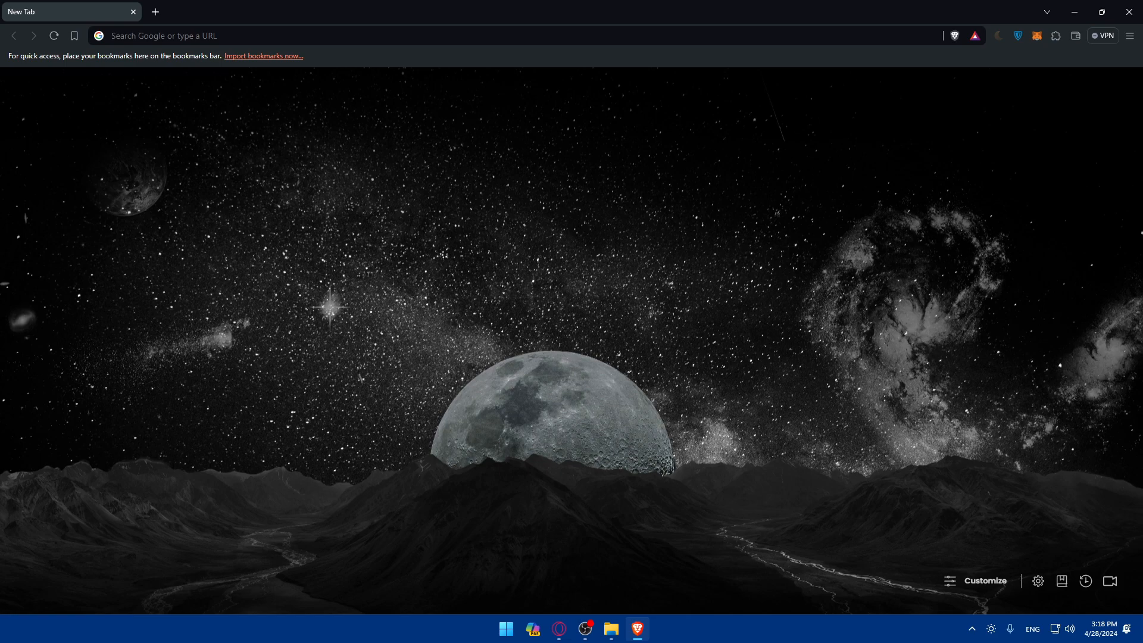
click(145, 36)
text(wix)
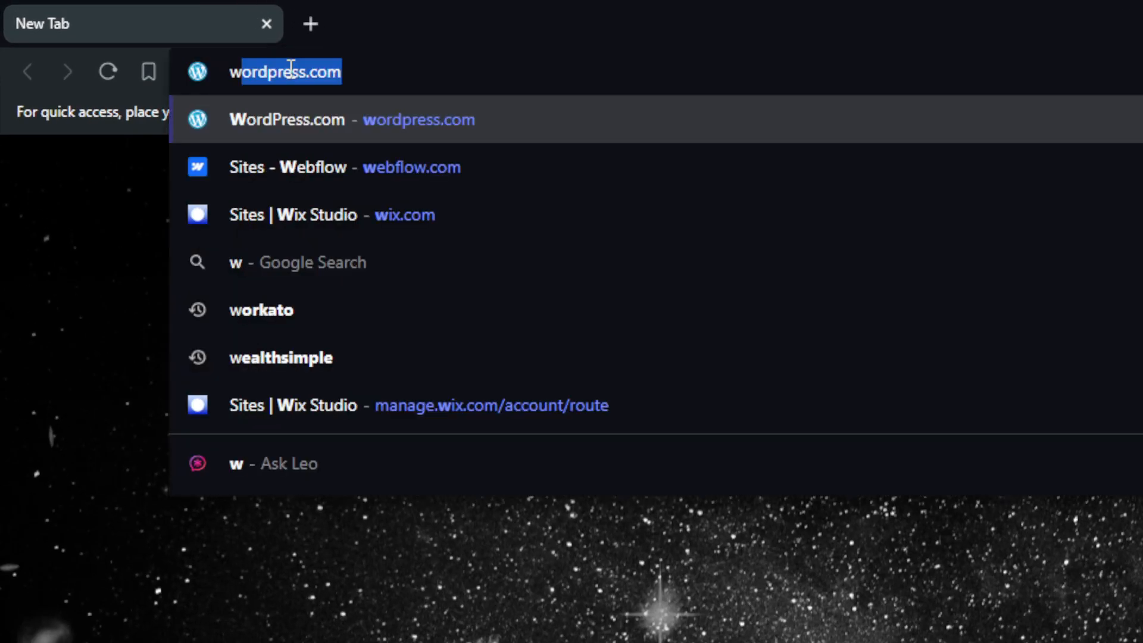
text(.com)
key(Return)
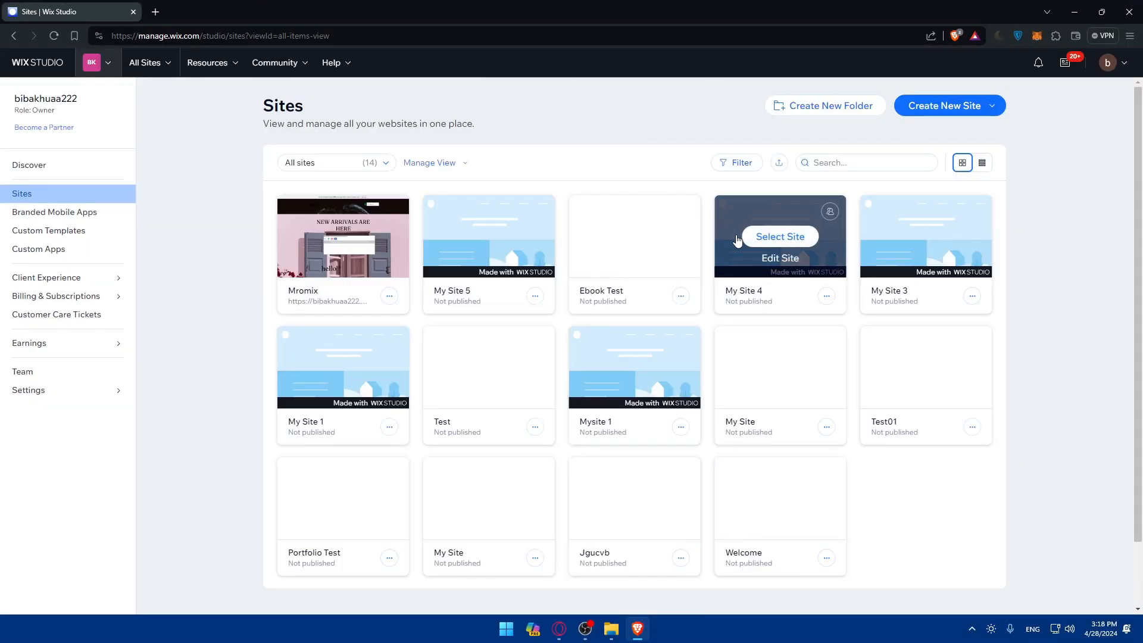
- Load wix.com in a private window and go through the log-in page to the account sign-up page
key(ctrl+shift+n)
text(wix.com)
key(Return)
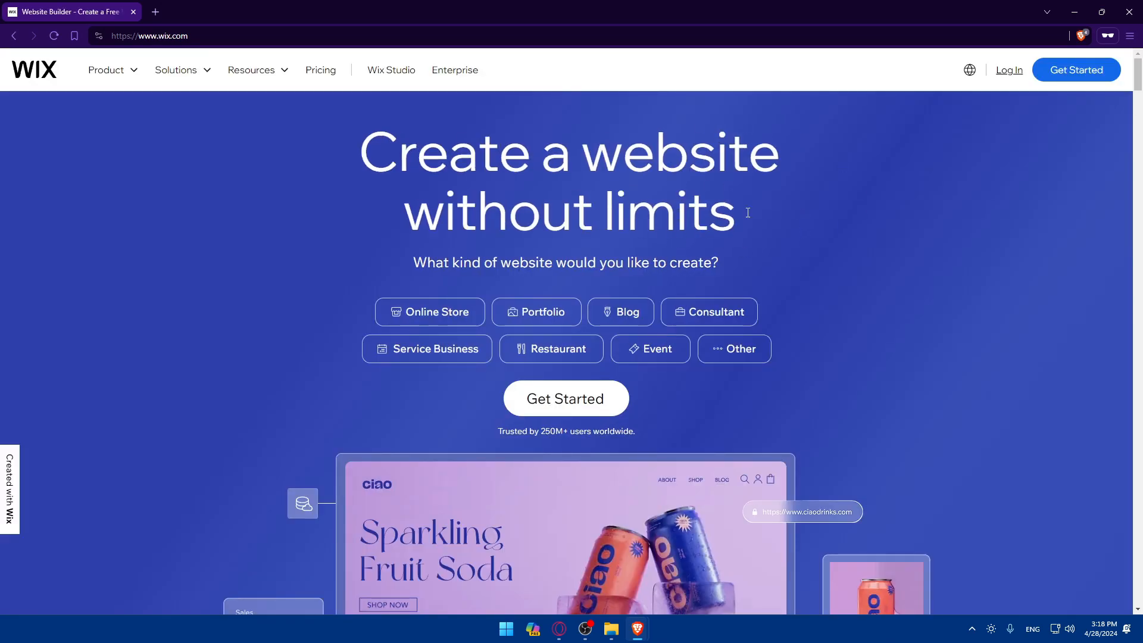
click(1008, 73)
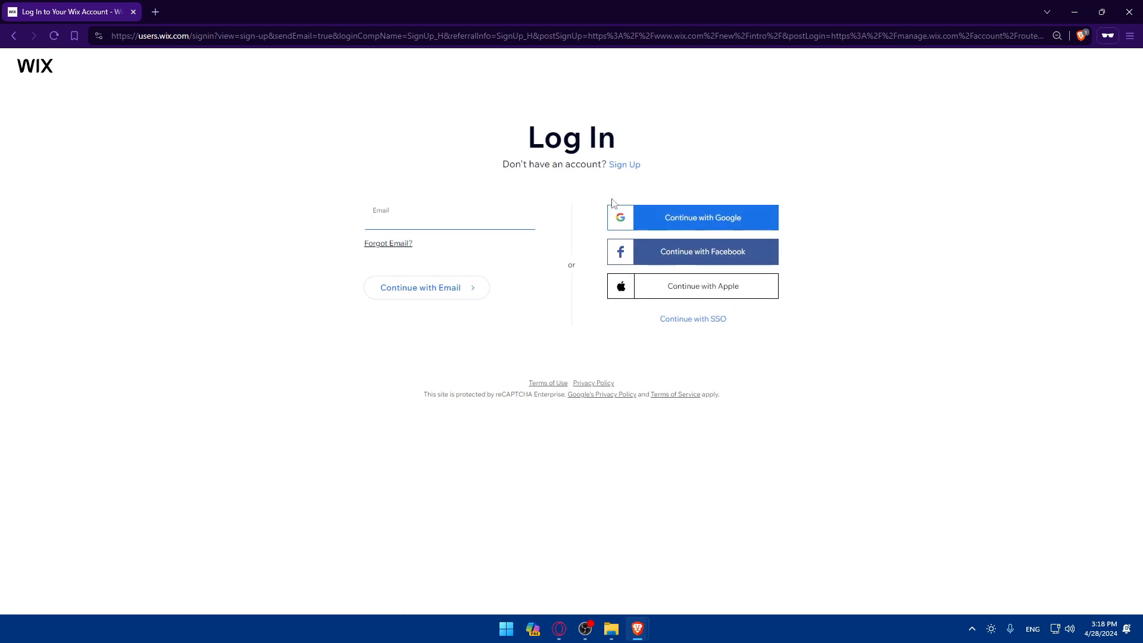
click(623, 165)
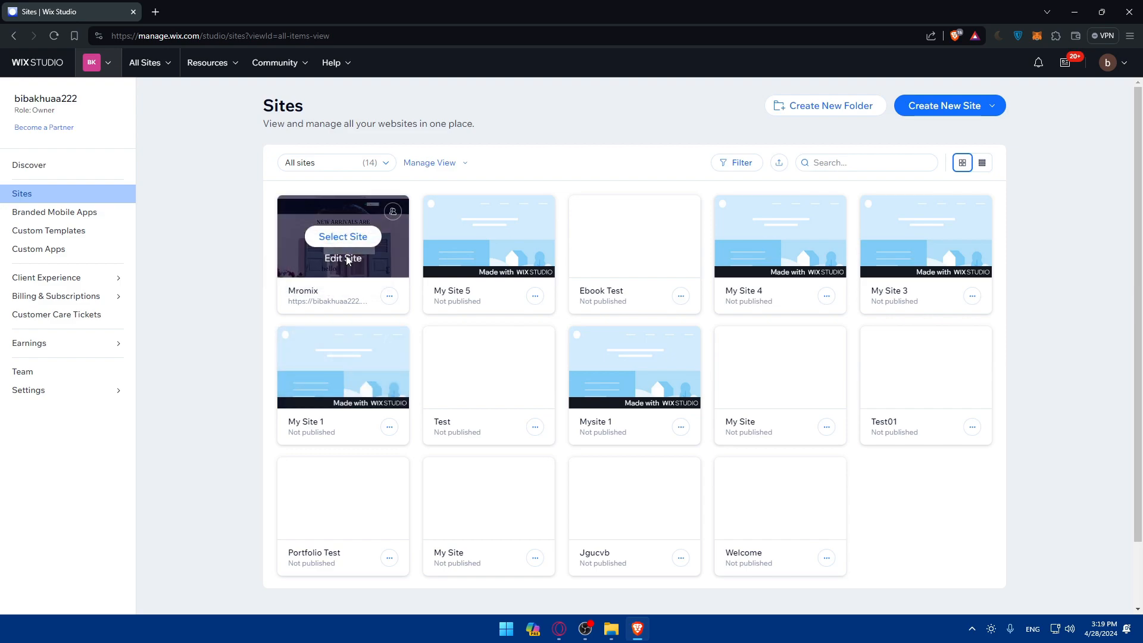
- Open the Mromix site for editing and search Google for "custom fonts" in a new tab
click(348, 257)
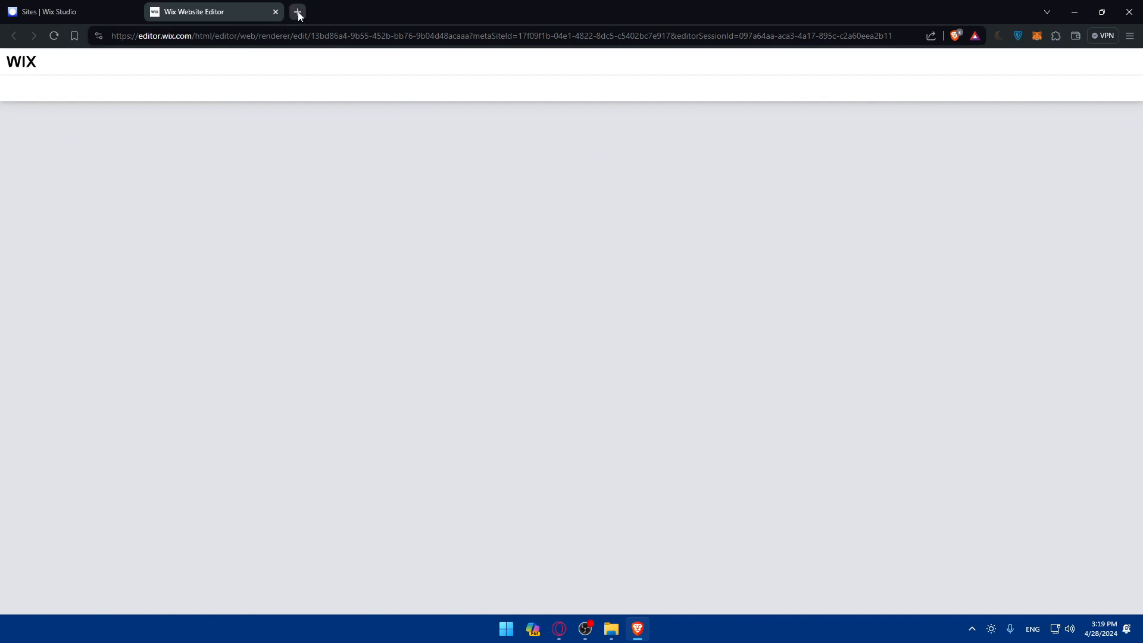
click(298, 12)
text(font)
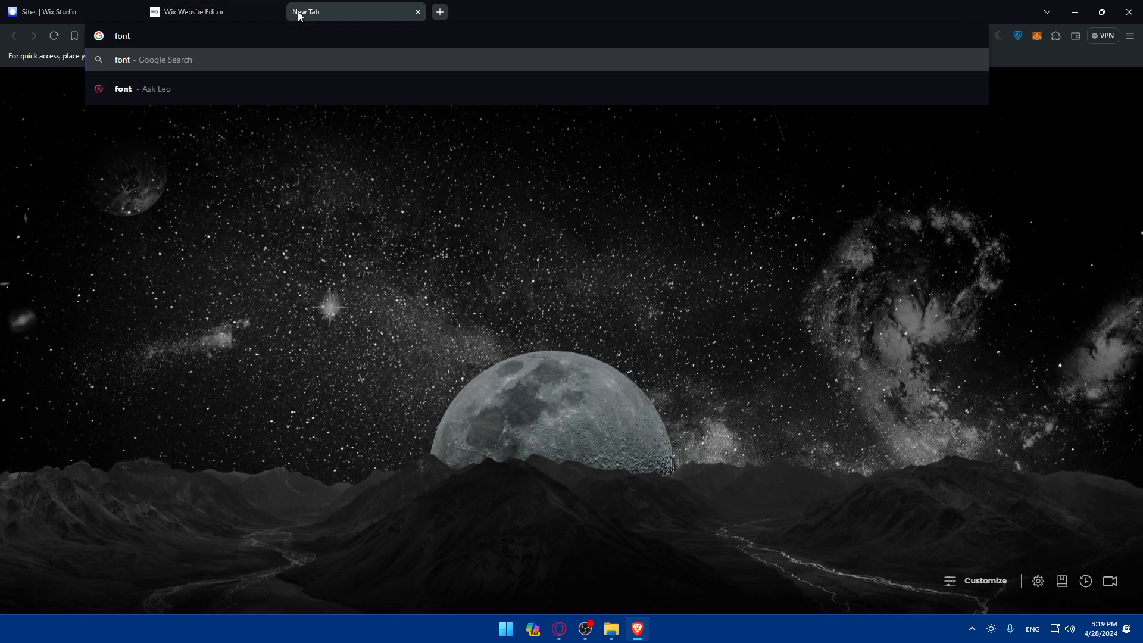
key(BackSpace)
key(BackSpace)
key(BackSpace)
key(BackSpace)
key(BackSpace)
text(cutomi)
key(BackSpace)
key(BackSpace)
key(BackSpace)
key(BackSpace)
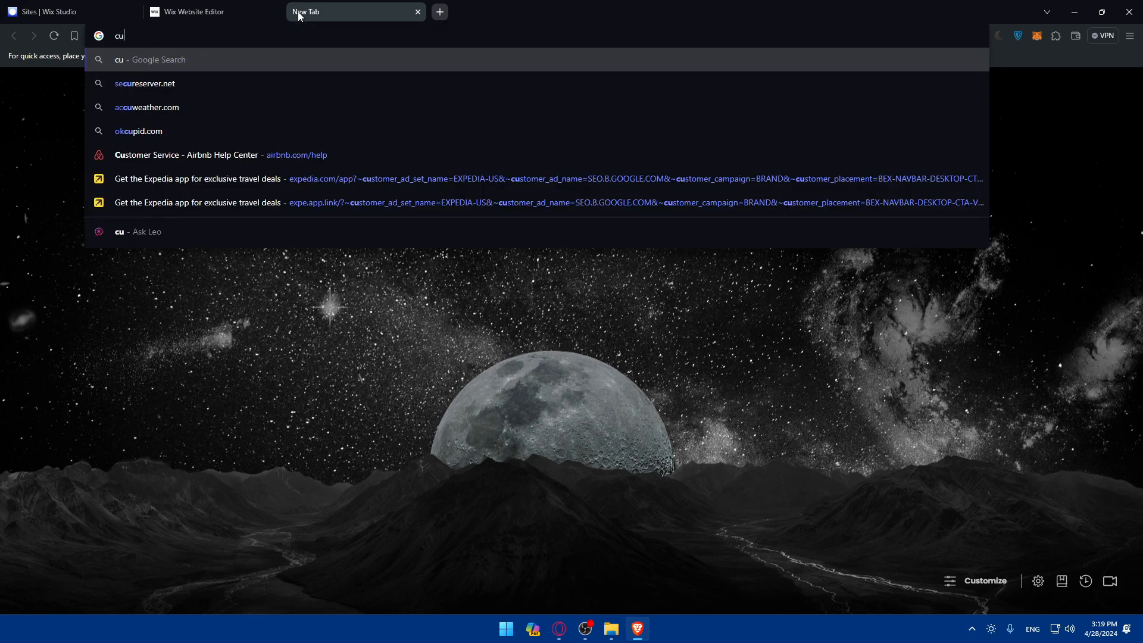
text(stom fonts)
key(Return)
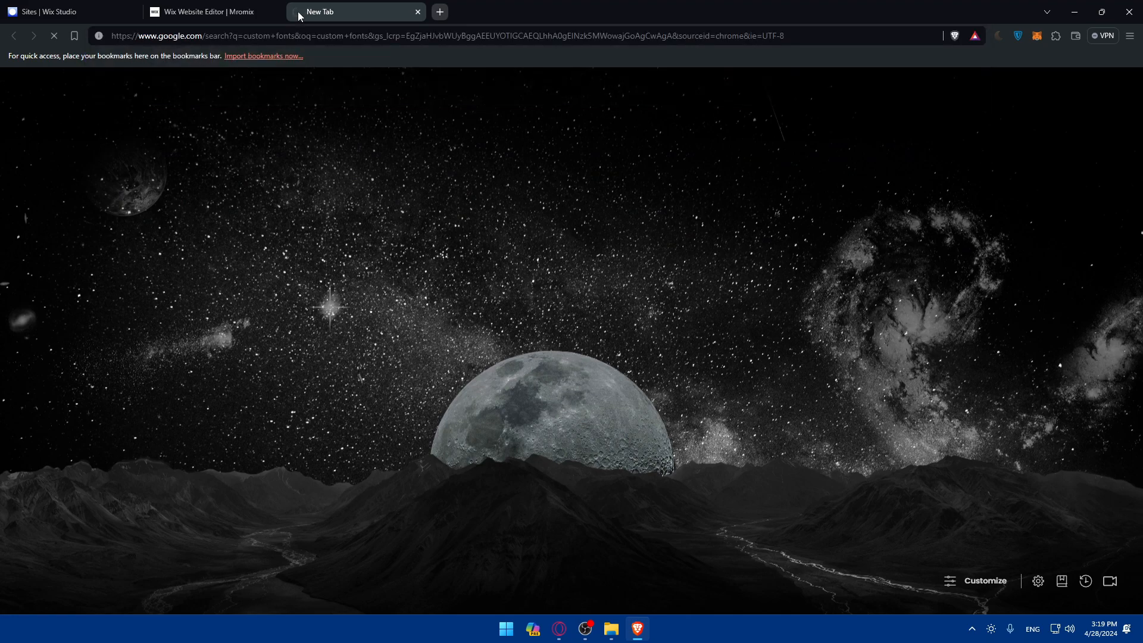
- Find the Lemon Jelly font on FontSpace's Custom Fonts page and download it as lemon-jelly-font.zip
click(191, 221)
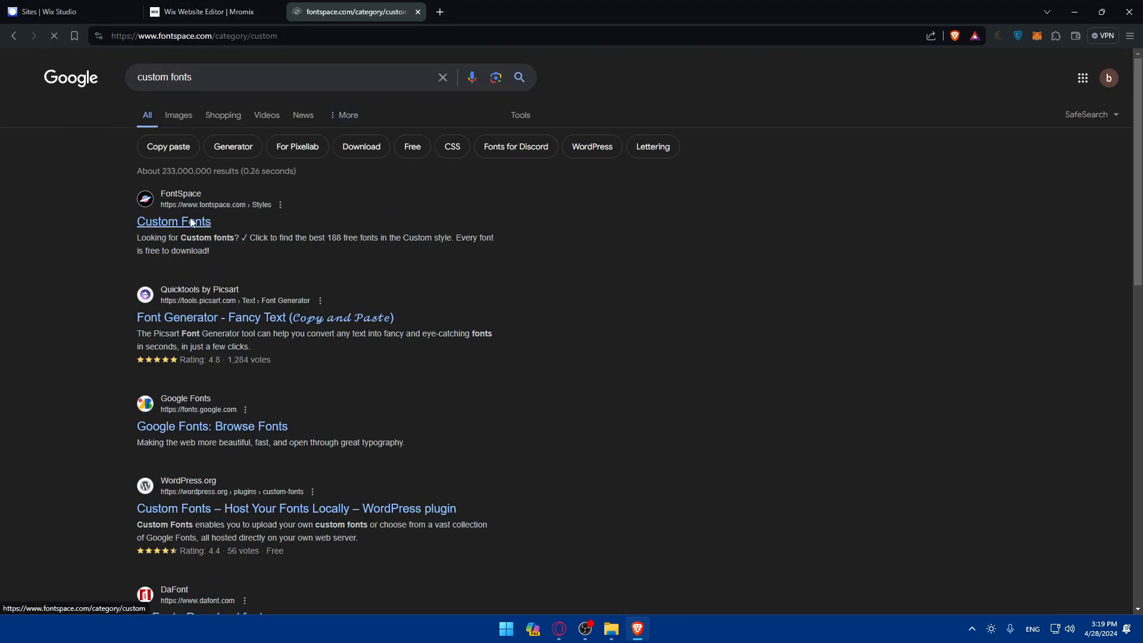
scroll(477, 303, down, 2)
scroll(538, 309, down, 3)
scroll(493, 323, up, 5)
scroll(495, 326, down, 10)
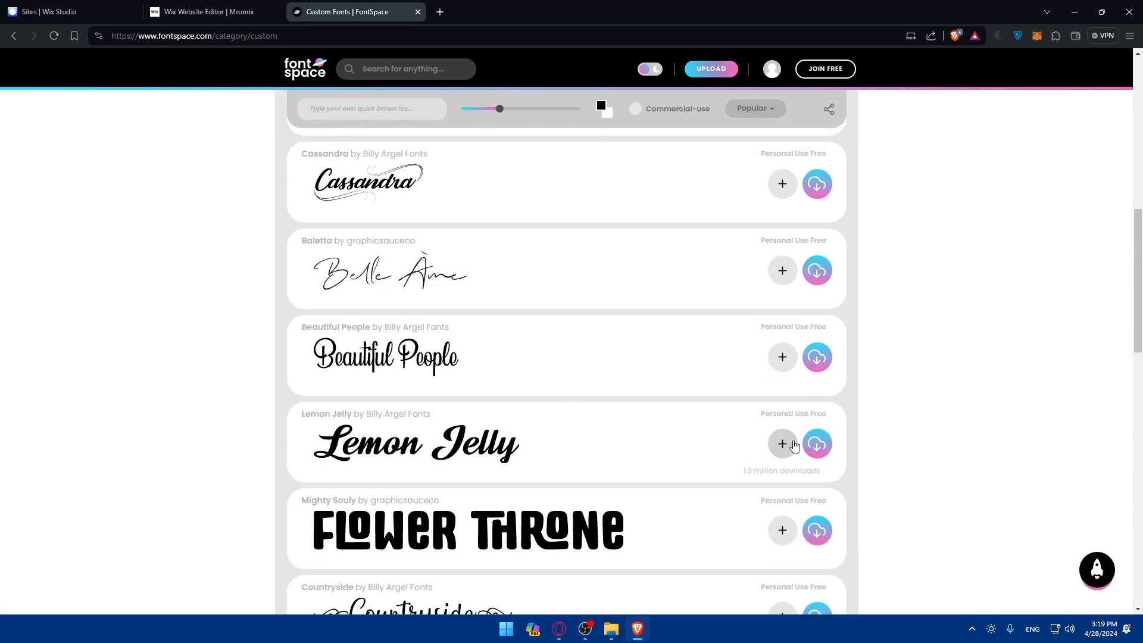
click(817, 445)
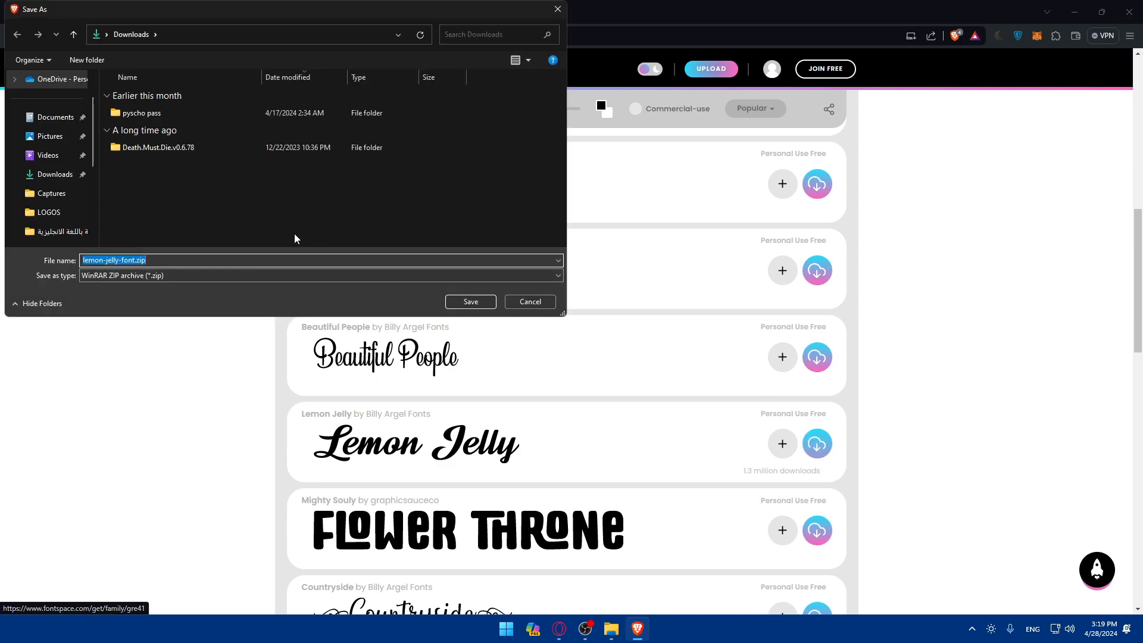
click(468, 301)
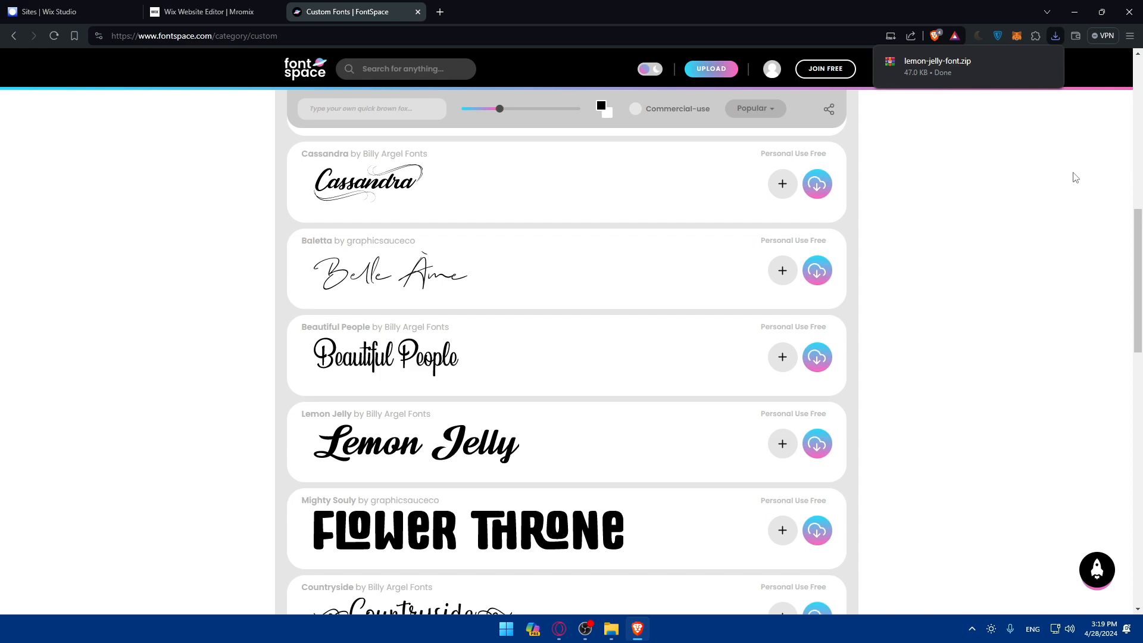
- Return to the Mromix site editor and select the "NEW ARRIVALS ARE HERE" heading text for editing
click(233, 11)
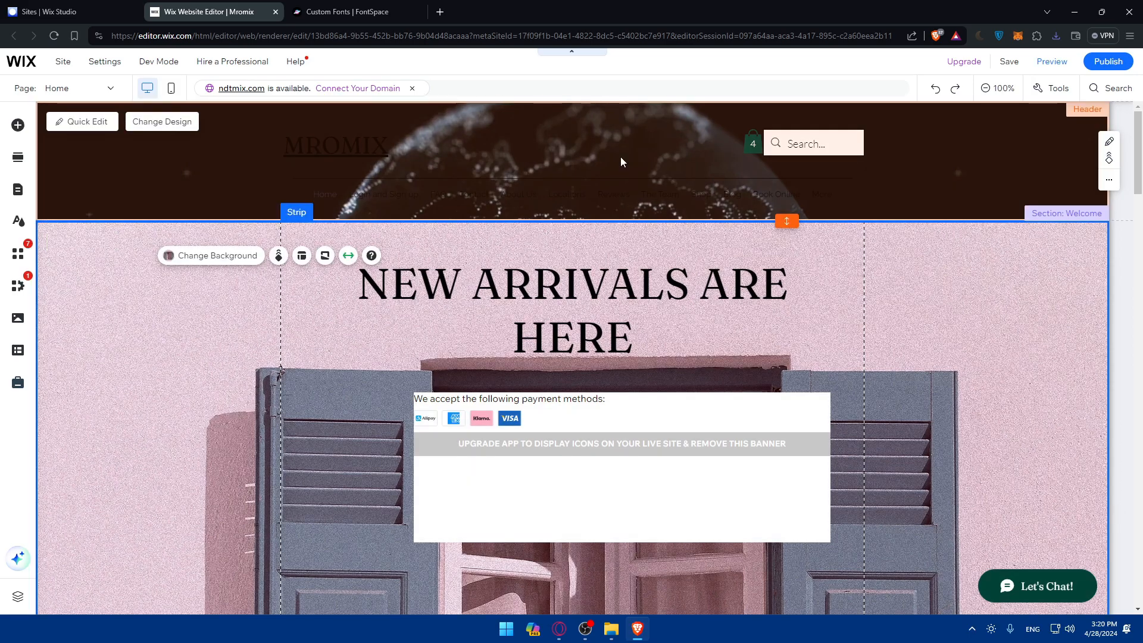
scroll(551, 303, down, 15)
scroll(551, 304, up, 15)
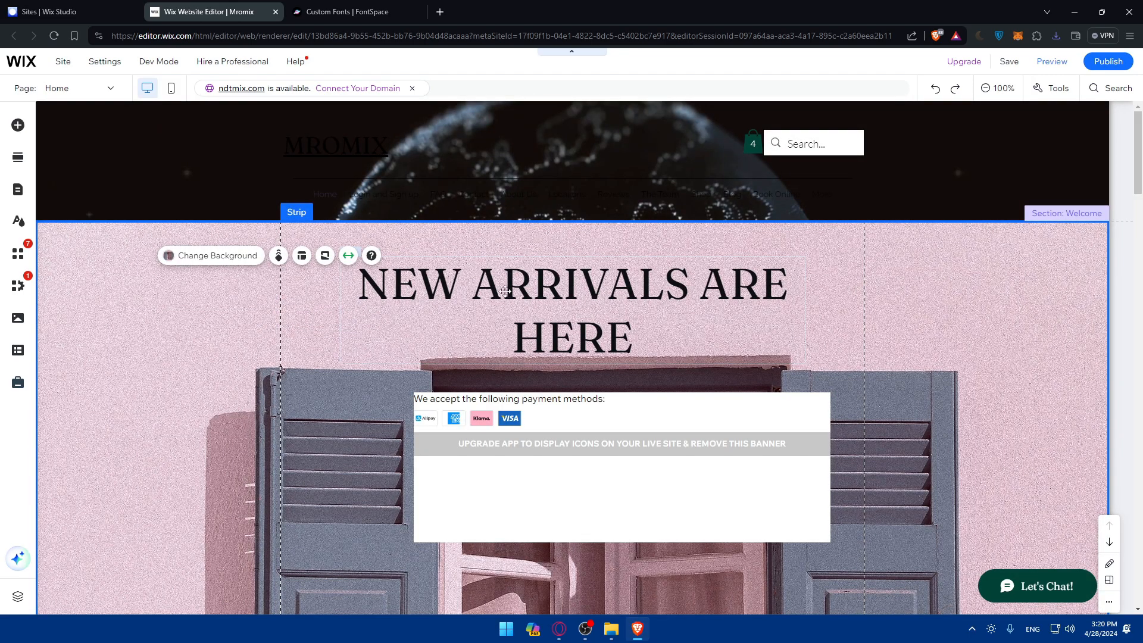
click(595, 285)
double_click(567, 284)
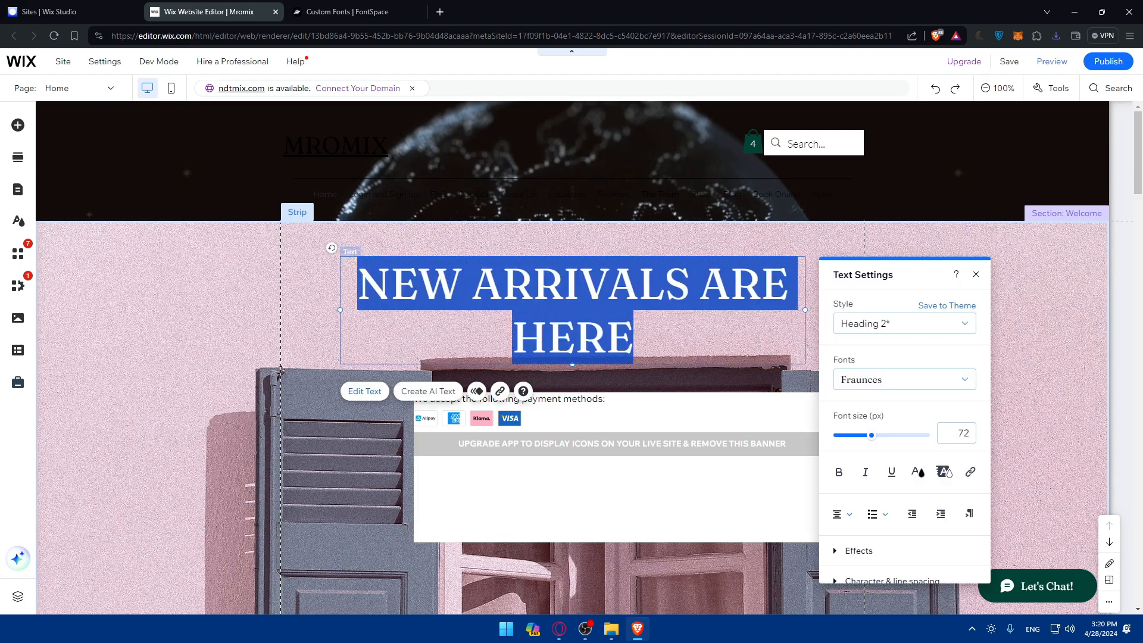
- Look through the fonts available for the heading and open the font upload dialog
click(870, 385)
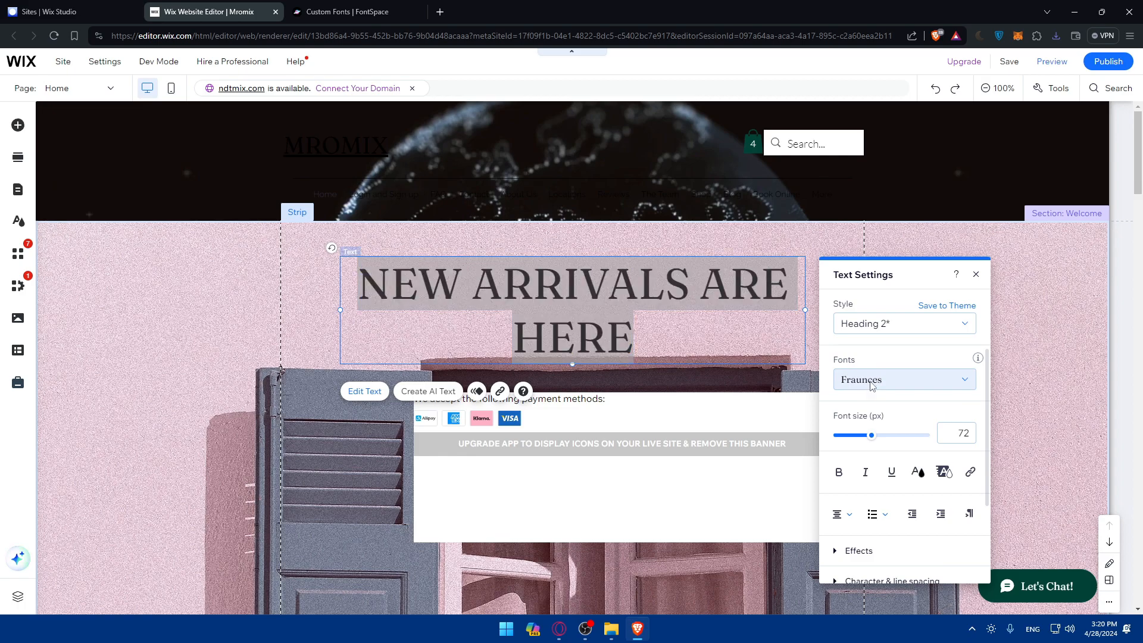
scroll(894, 445, down, 20)
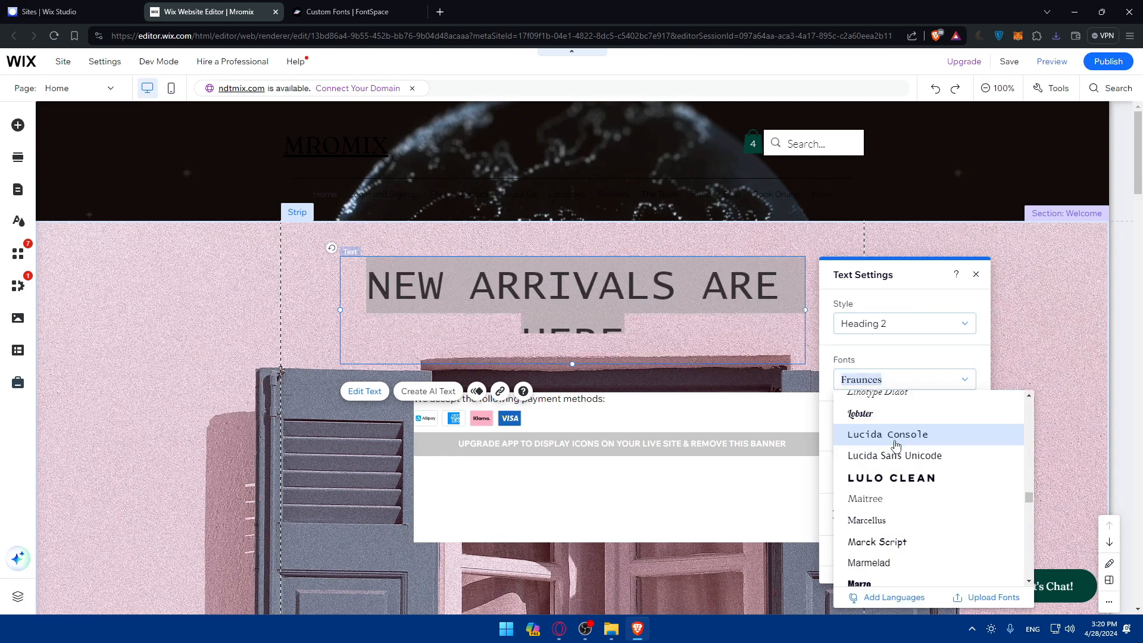
scroll(895, 444, down, 10)
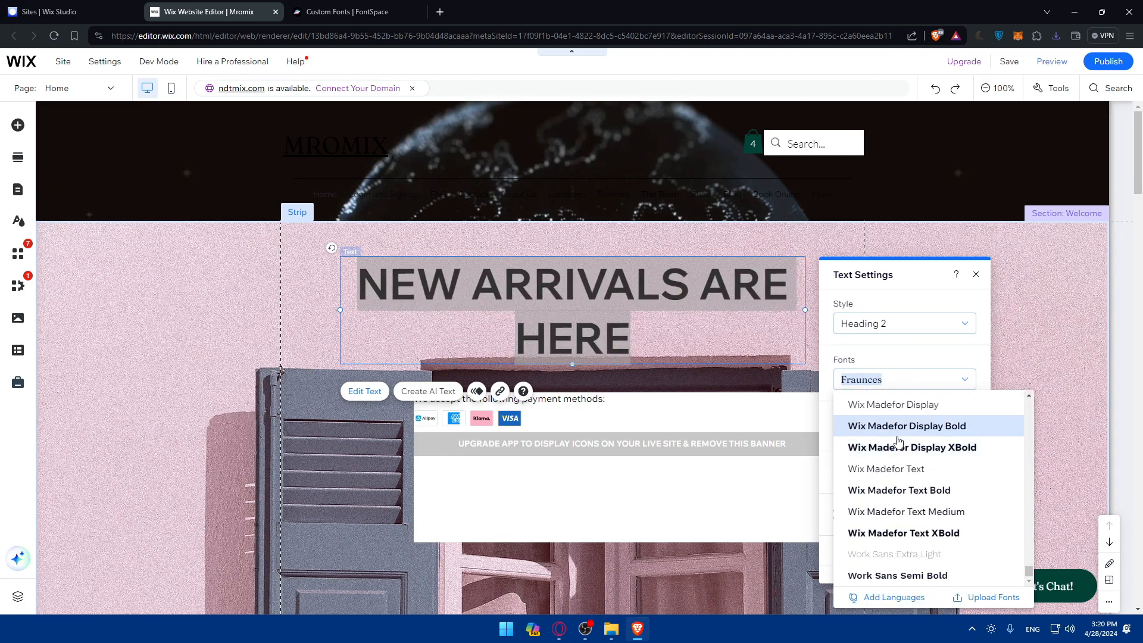
scroll(884, 445, up, 12)
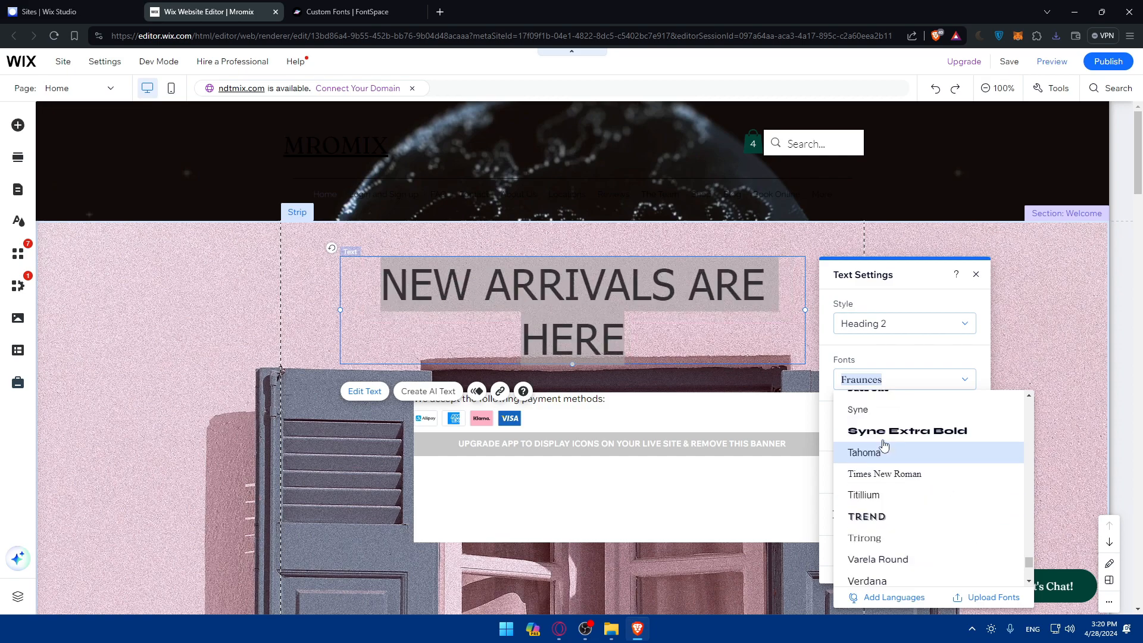
scroll(881, 446, up, 3)
scroll(881, 446, down, 10)
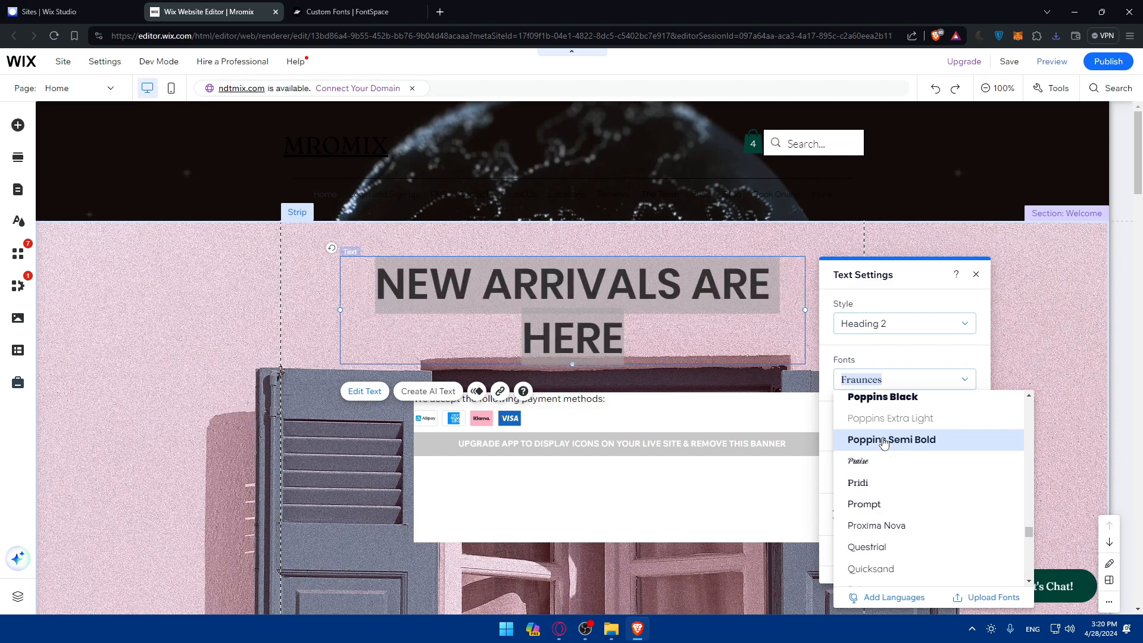
click(989, 599)
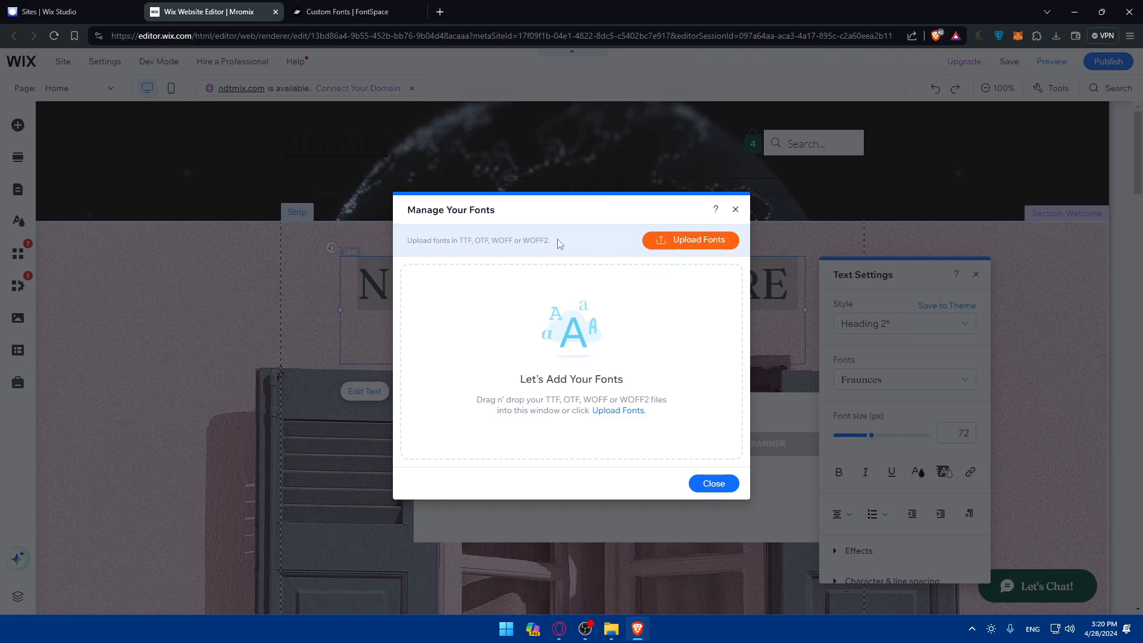
- Switch to File Explorer and extract lemon-jelly-font.zip directly into the test folder in Downloads
click(611, 629)
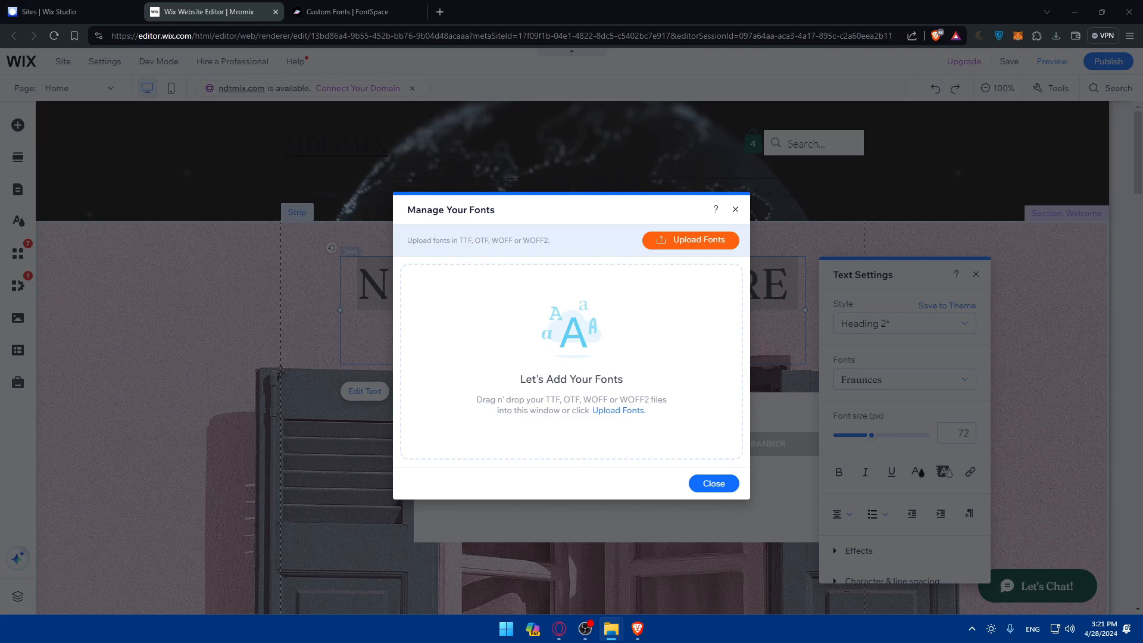
key(alt+Tab)
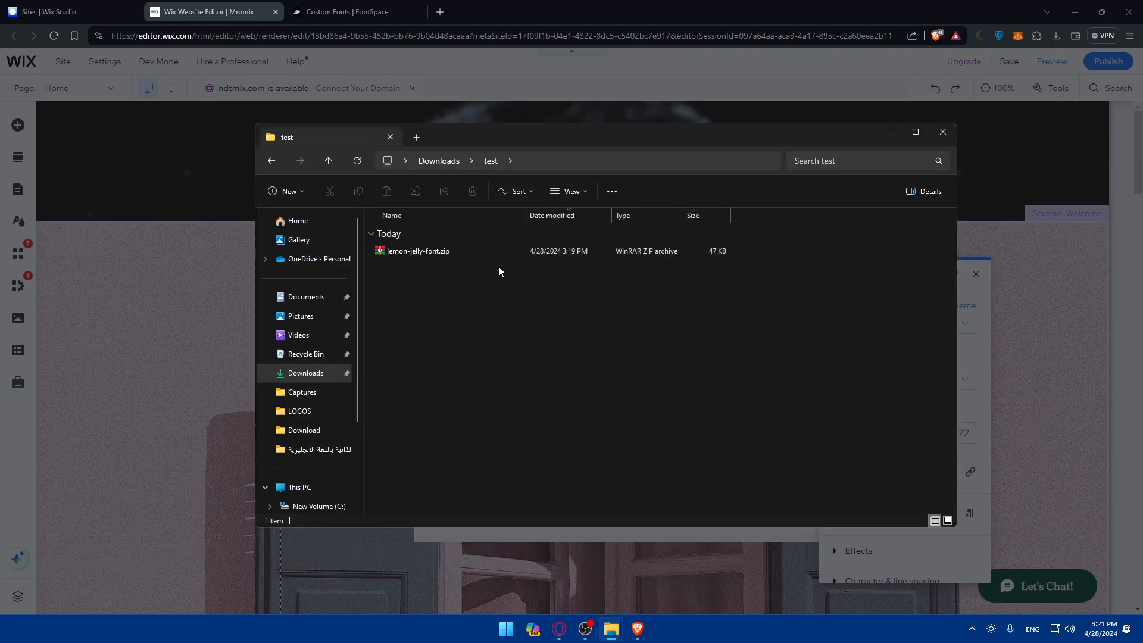
right_click(430, 257)
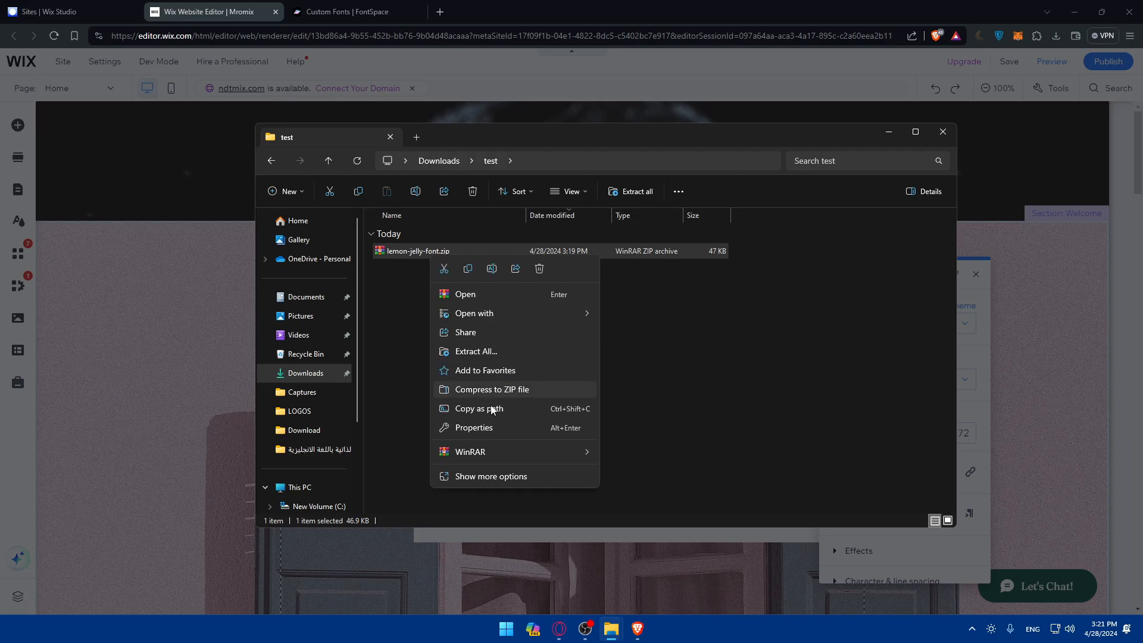
mouse_move(494, 451)
click(631, 510)
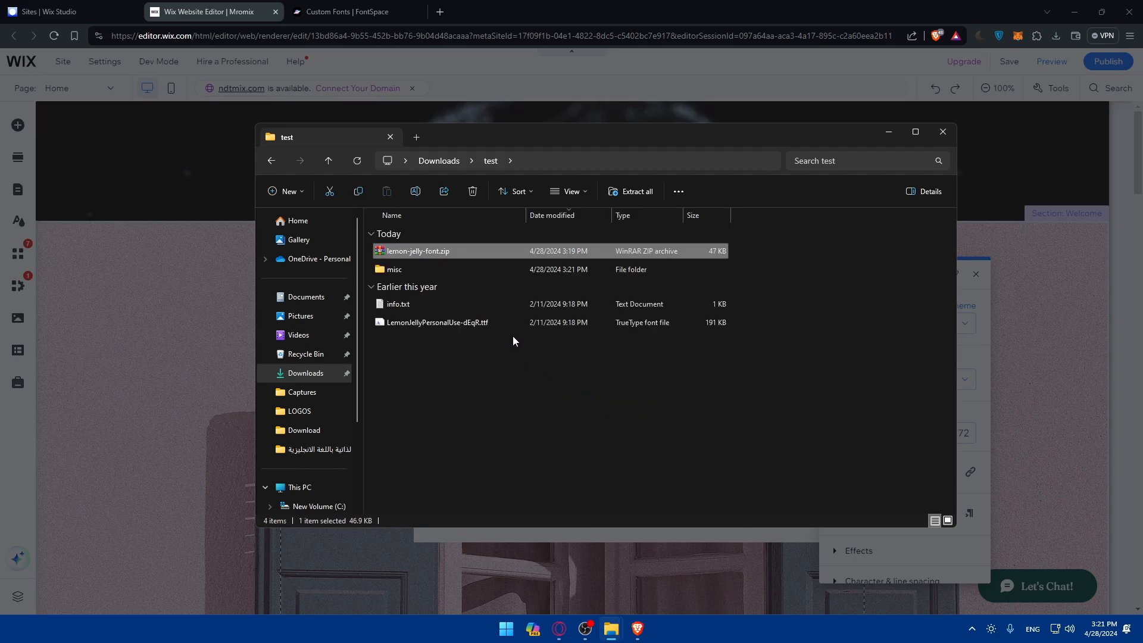
- Check the contents of the extracted misc folder and delete lemon-jelly-font.zip from the test folder
double_click(437, 270)
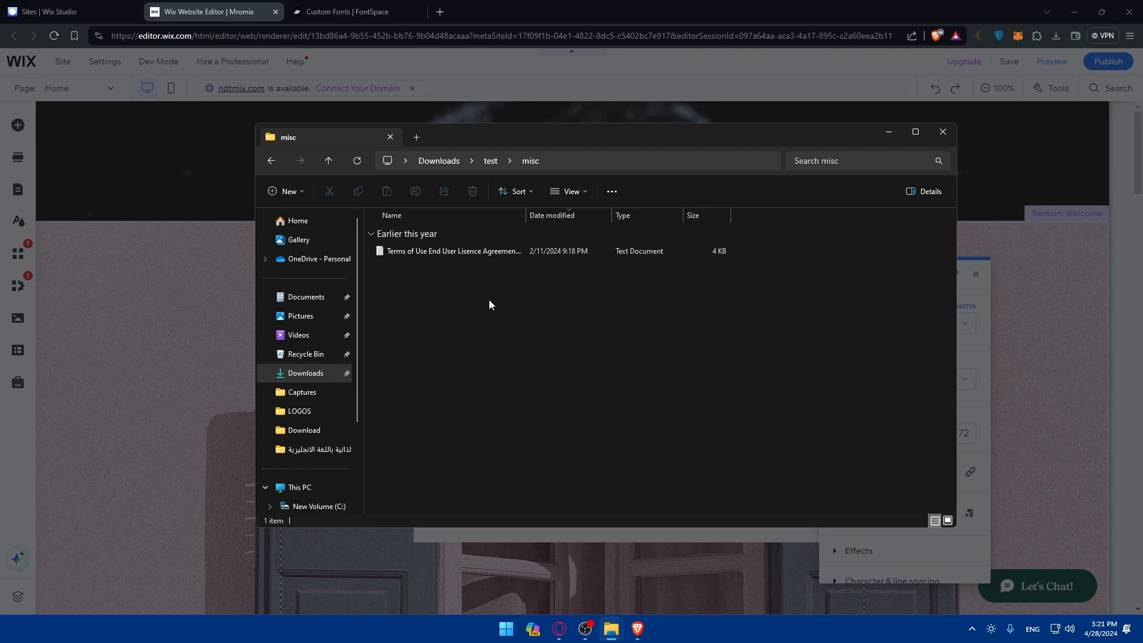
key(alt+Left)
click(636, 252)
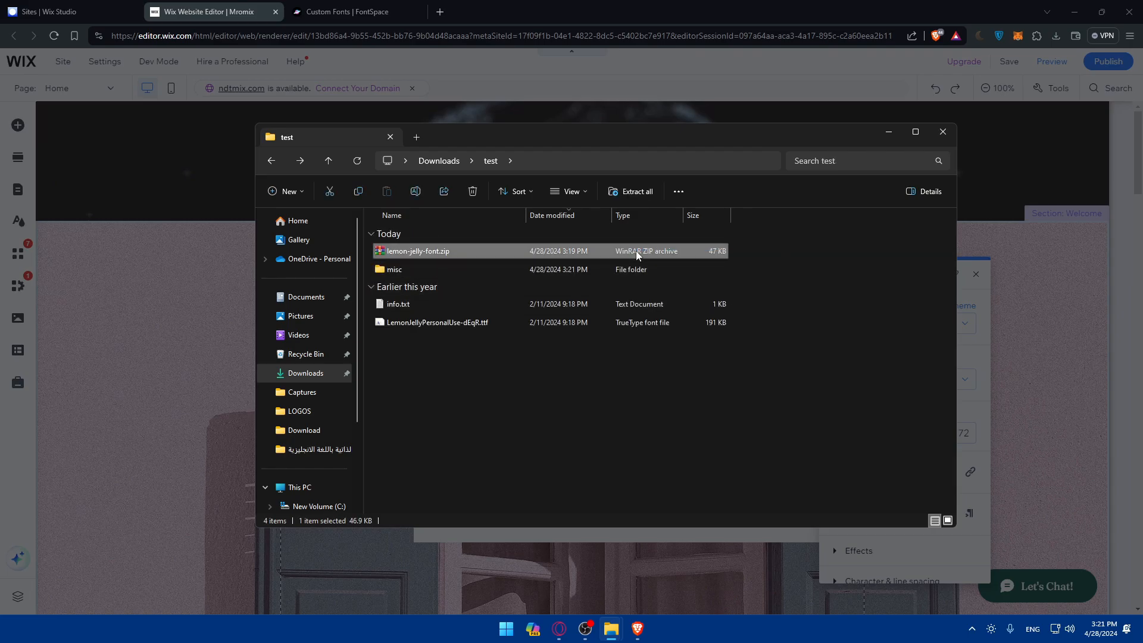
key(Delete)
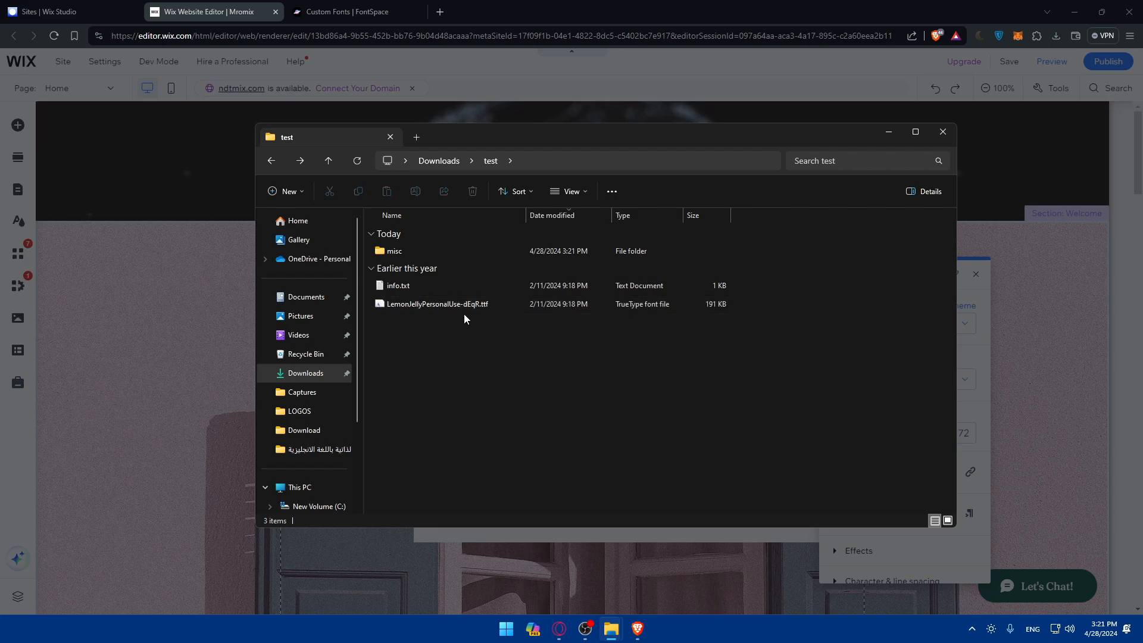
drag(774, 303, 394, 311)
click(198, 421)
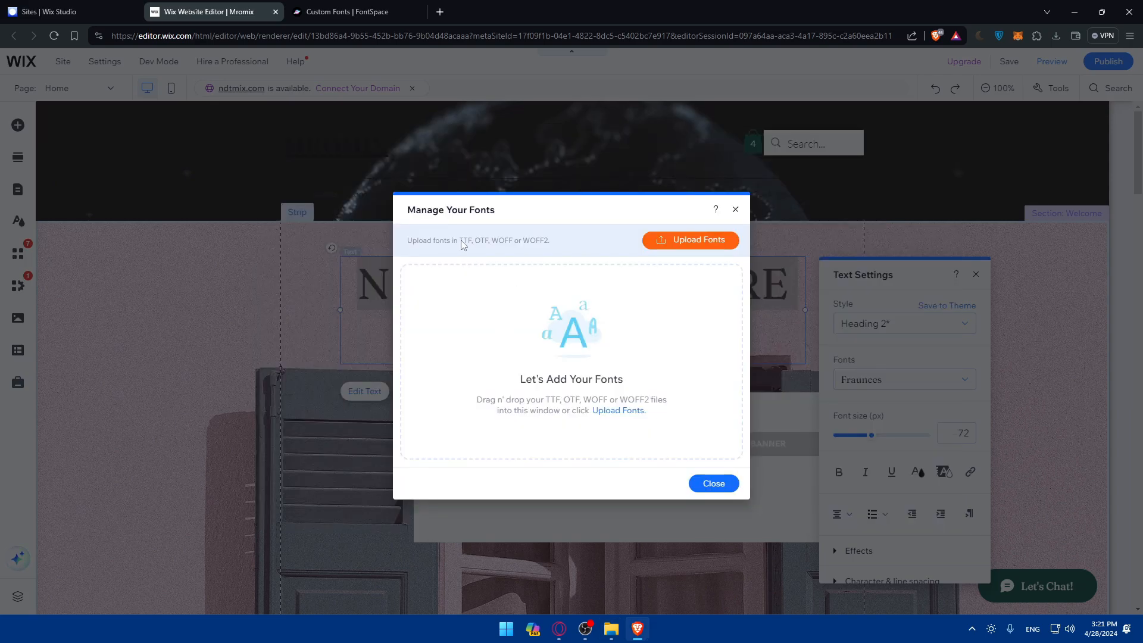
click(686, 241)
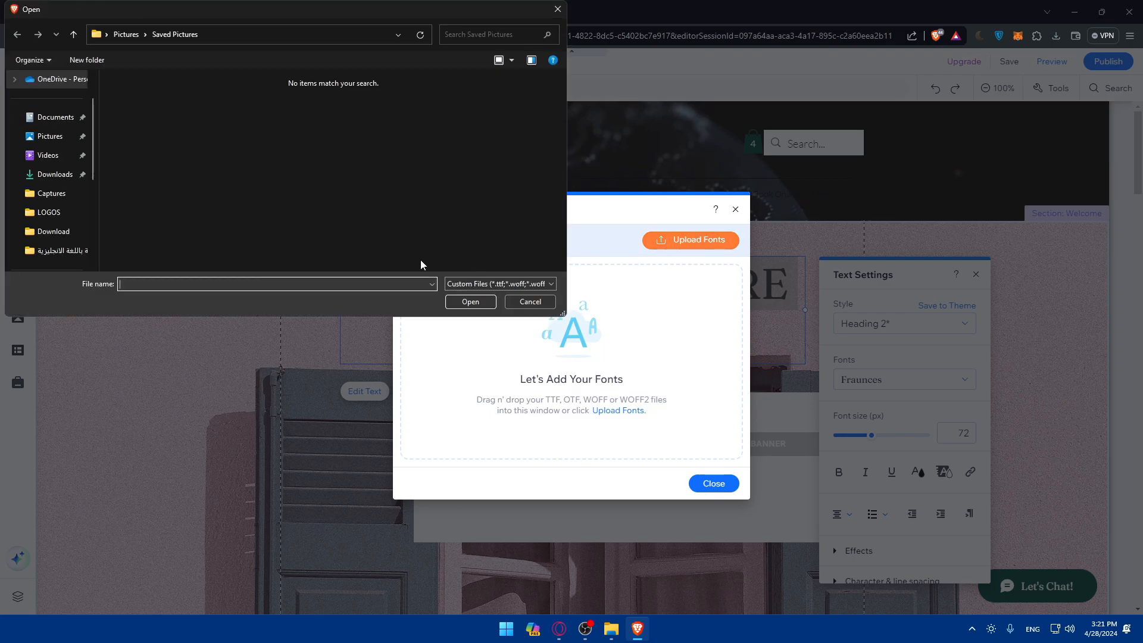
click(556, 10)
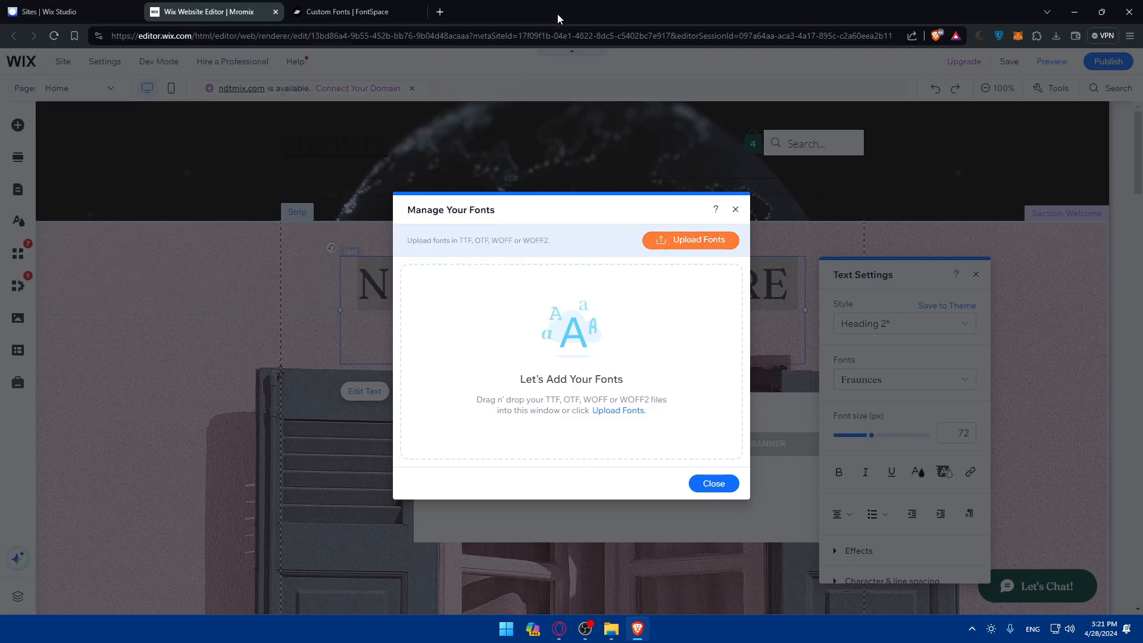
- Upload LemonJellyPersonalUse-dEqR.ttf from the test folder in File Explorer to the site's font manager
mouse_move(611, 629)
click(641, 542)
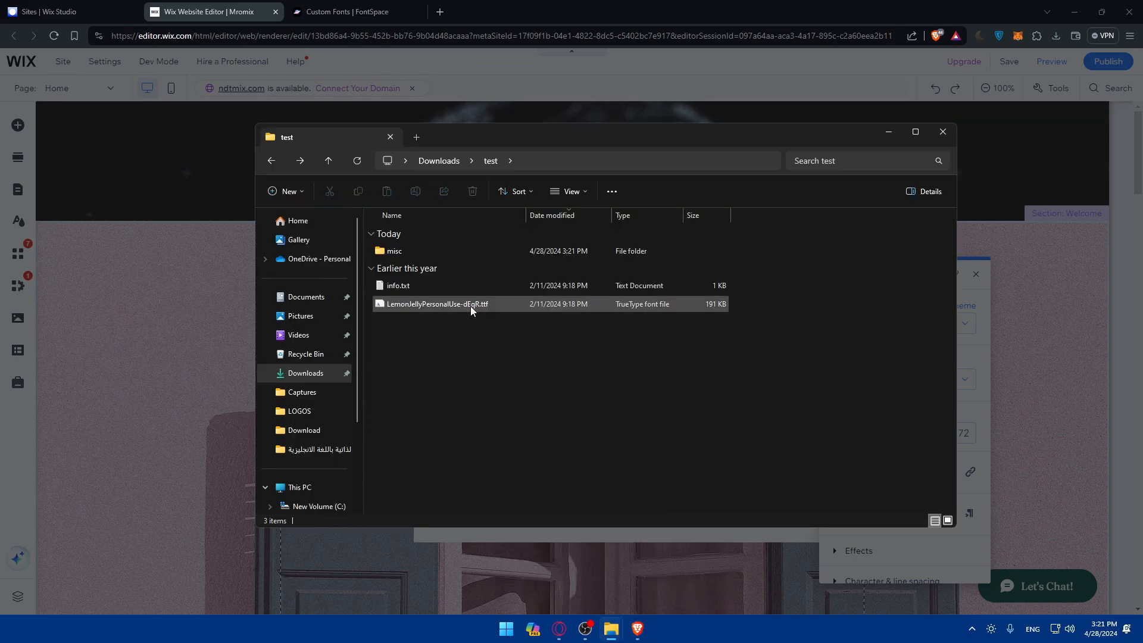
drag(623, 146, 98, 195)
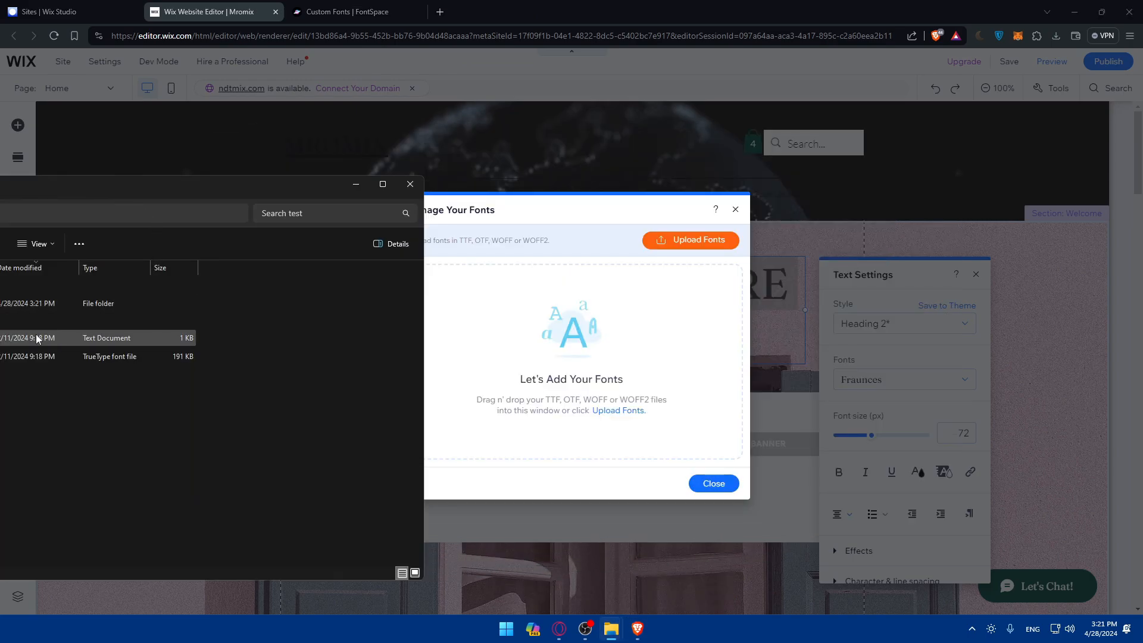
drag(27, 356, 560, 362)
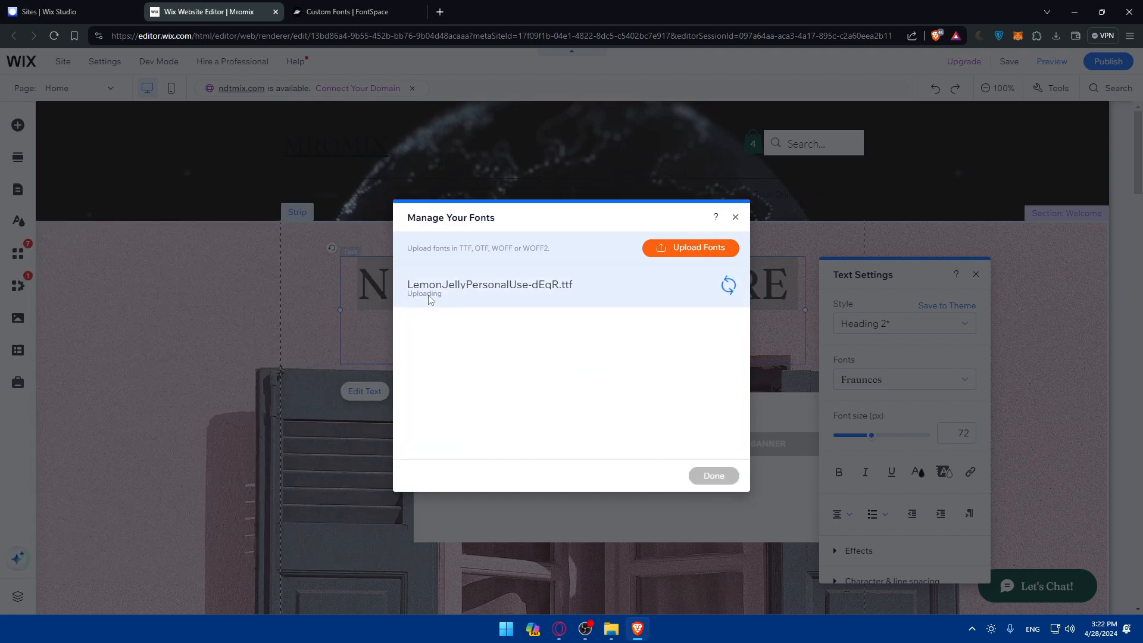
mouse_move(611, 629)
click(642, 524)
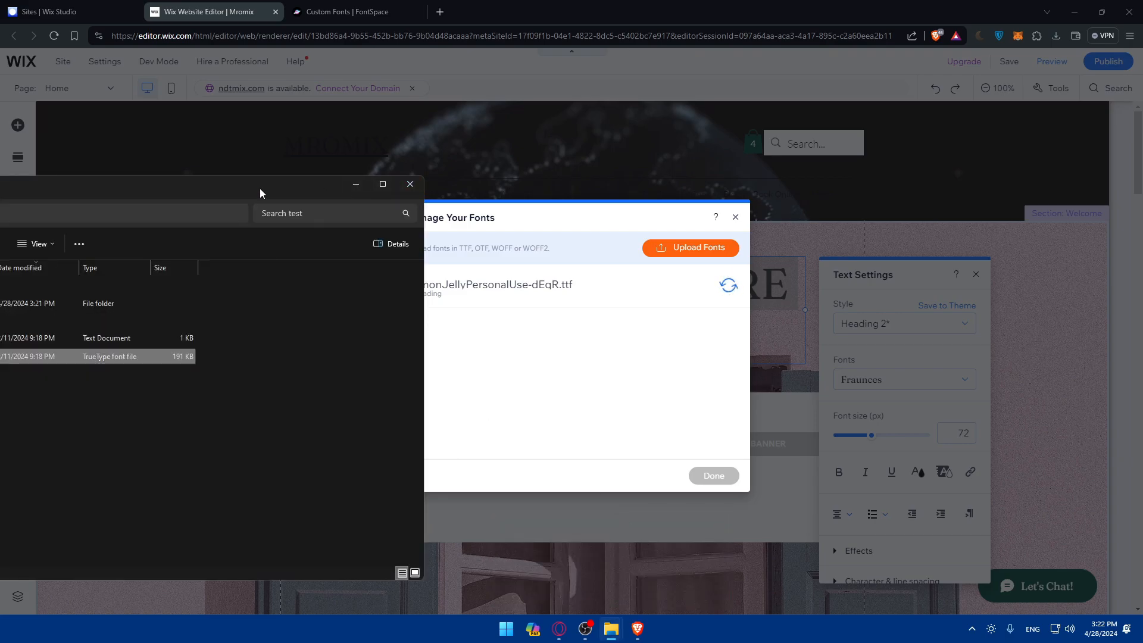
drag(3, 185, 0, 184)
click(239, 274)
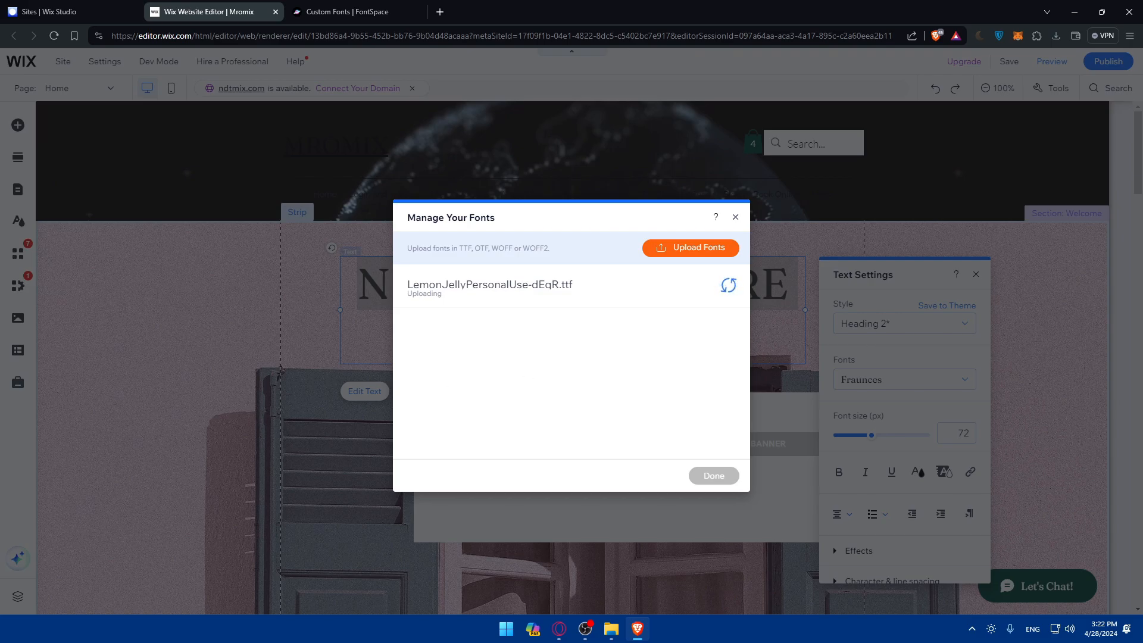
- Switch to FontSpace and browse its custom fonts through to page 2
click(379, 9)
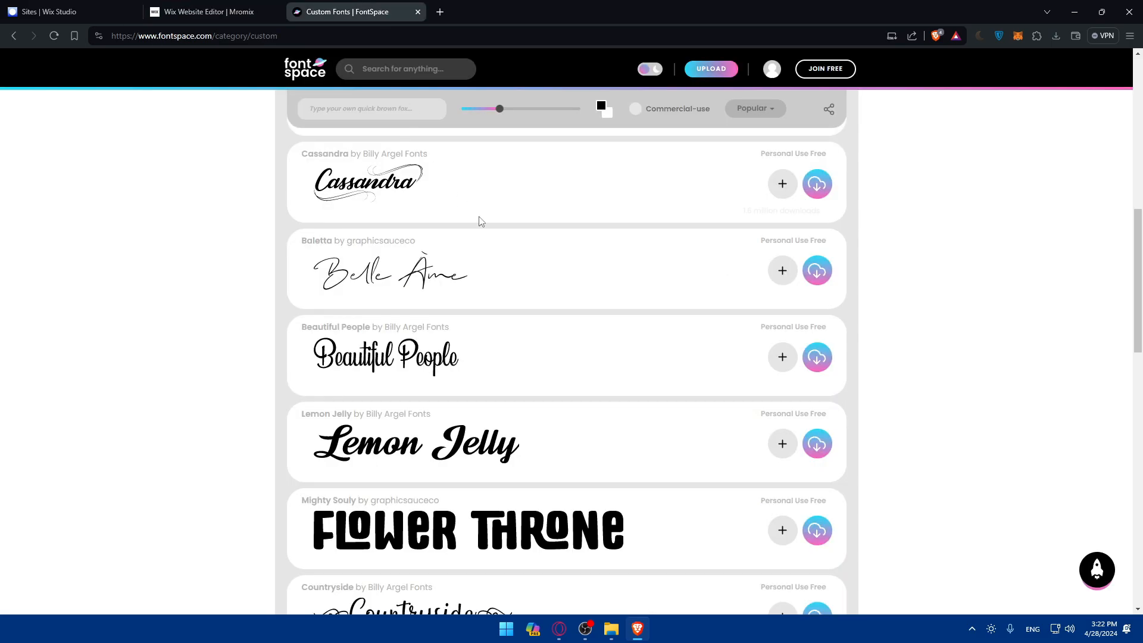
scroll(510, 262, down, 8)
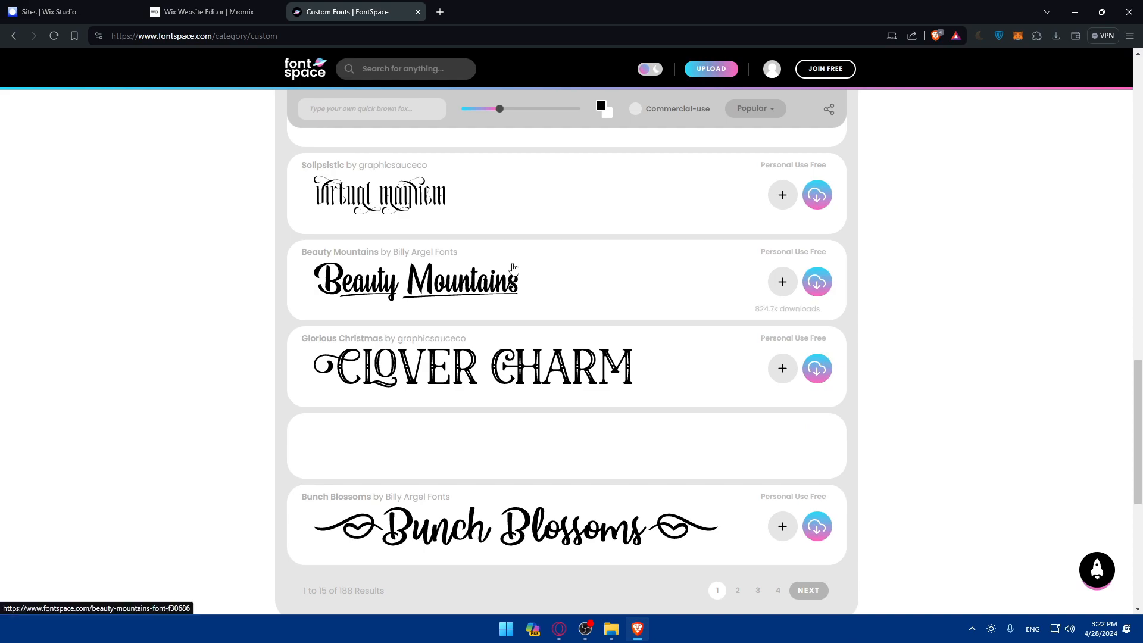
scroll(509, 262, down, 3)
click(739, 390)
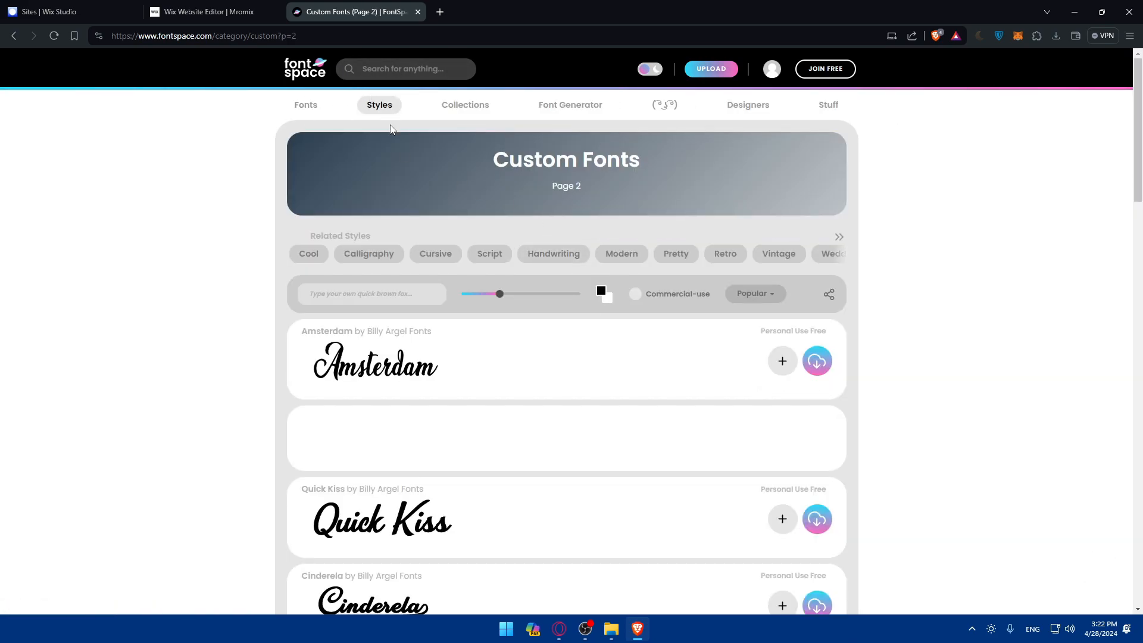
- Return to the Google results for custom fonts and open the DaFont website
key(alt+Left)
key(alt+Left)
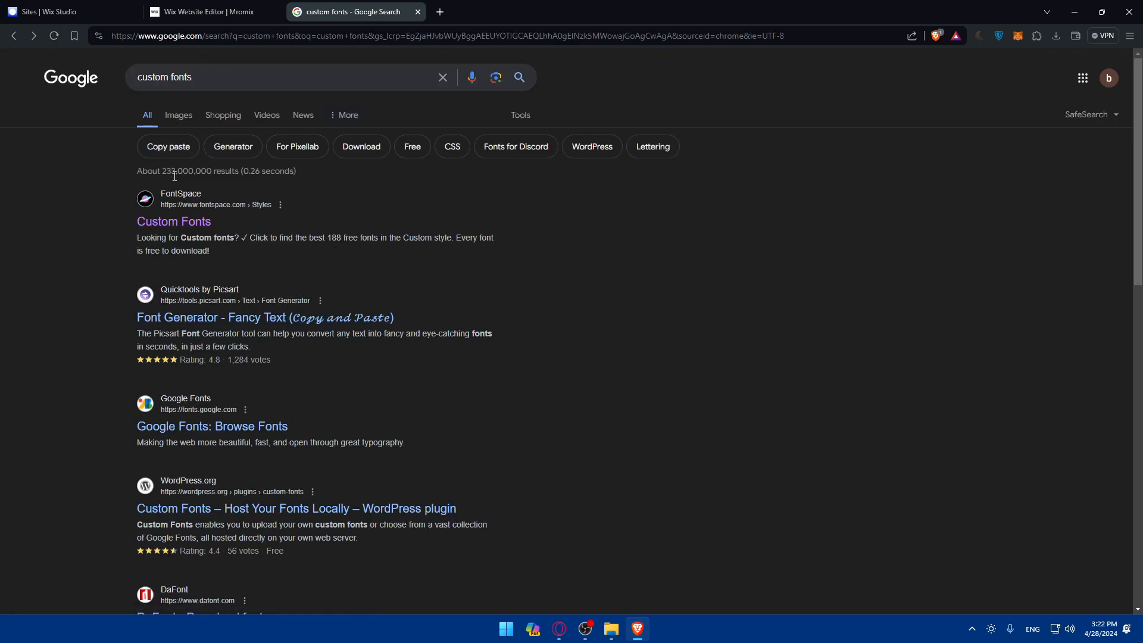
scroll(222, 191, down, 3)
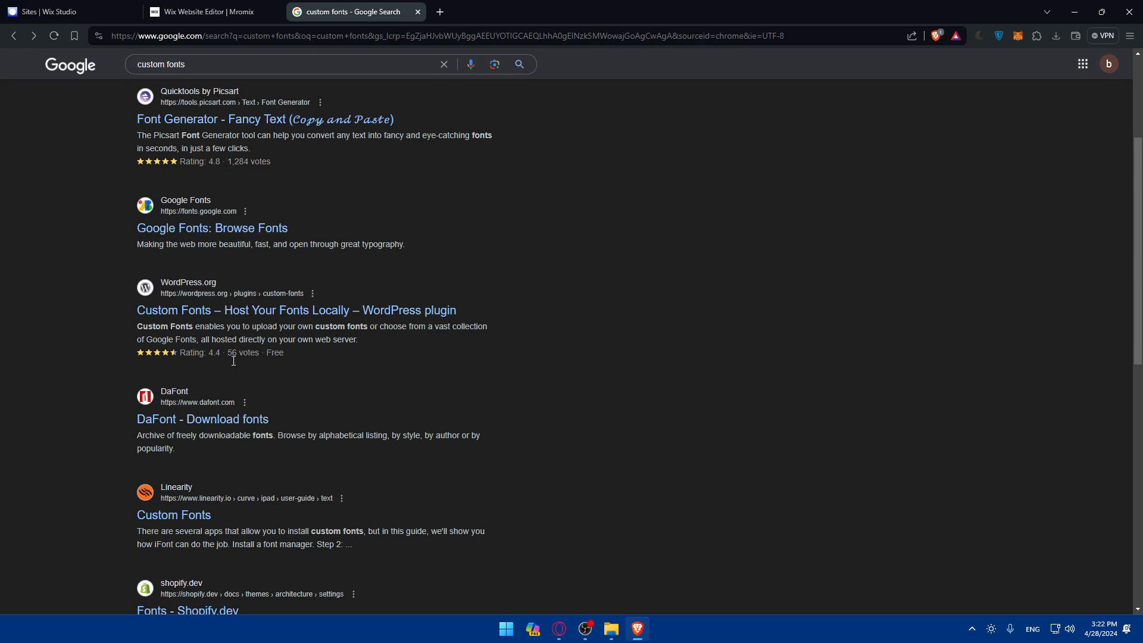
click(213, 420)
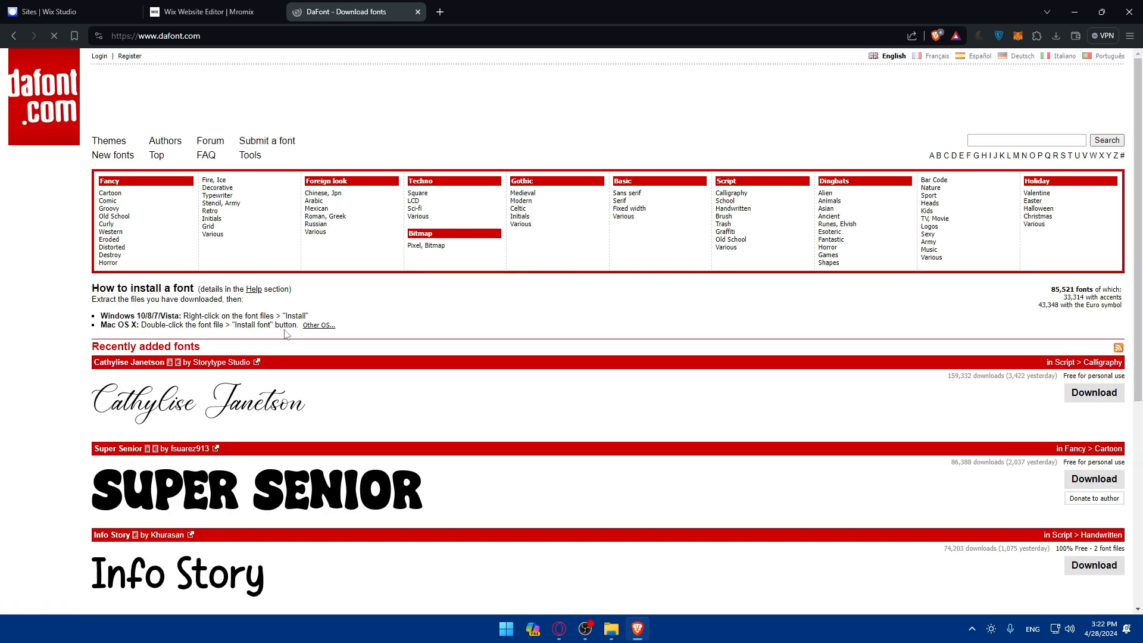
- Look through DaFont's recently added fonts, and start the Super Senior download but cancel saving super_senior.zip
scroll(278, 334, down, 5)
scroll(288, 303, up, 5)
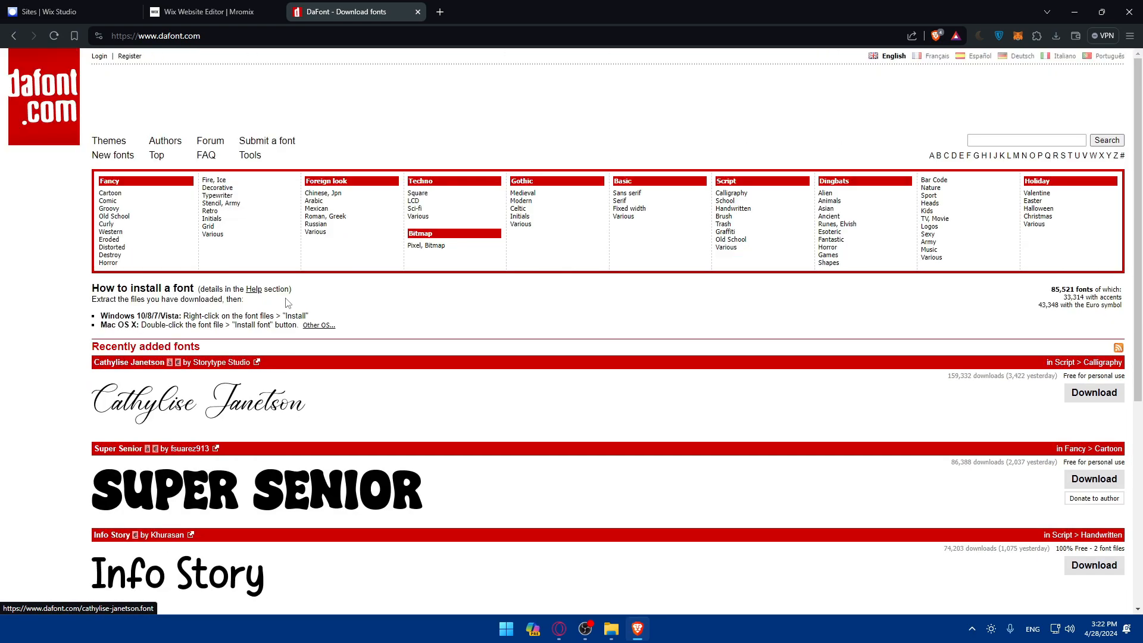
scroll(288, 291, down, 3)
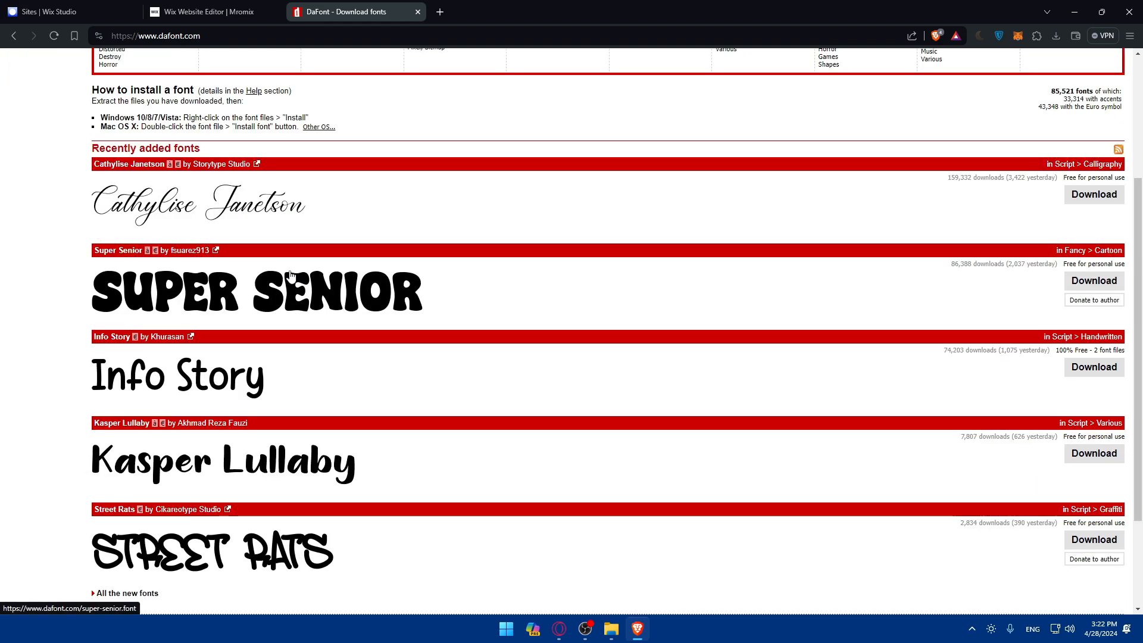
scroll(370, 339, down, 1)
scroll(370, 339, up, 5)
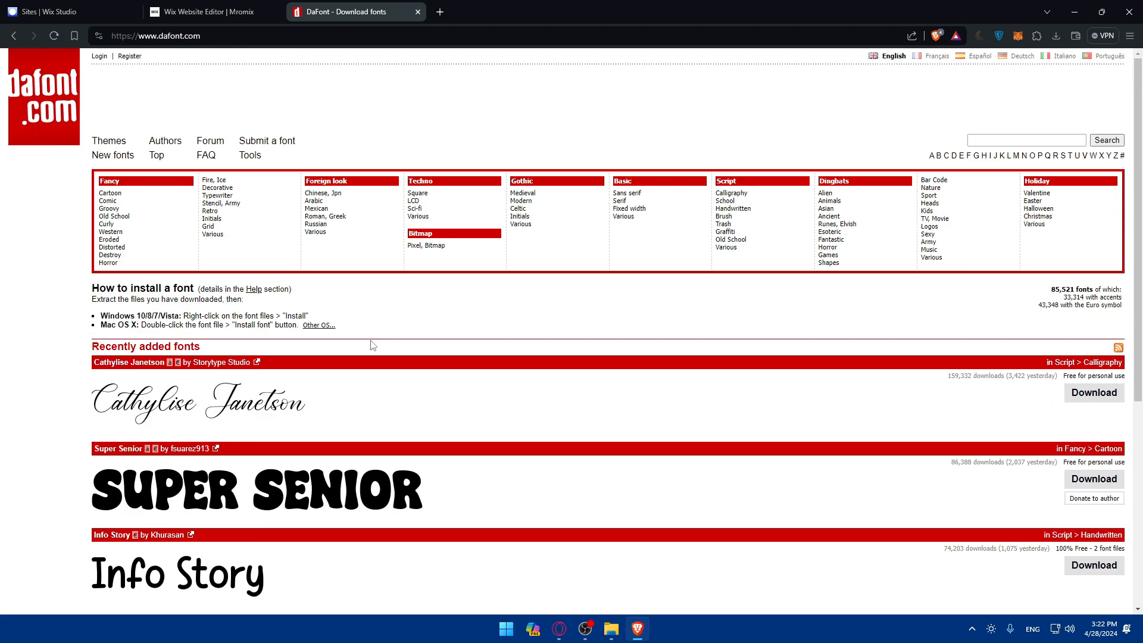
scroll(372, 345, down, 5)
scroll(365, 358, up, 5)
scroll(375, 358, down, 5)
scroll(384, 358, up, 5)
scroll(541, 396, down, 2)
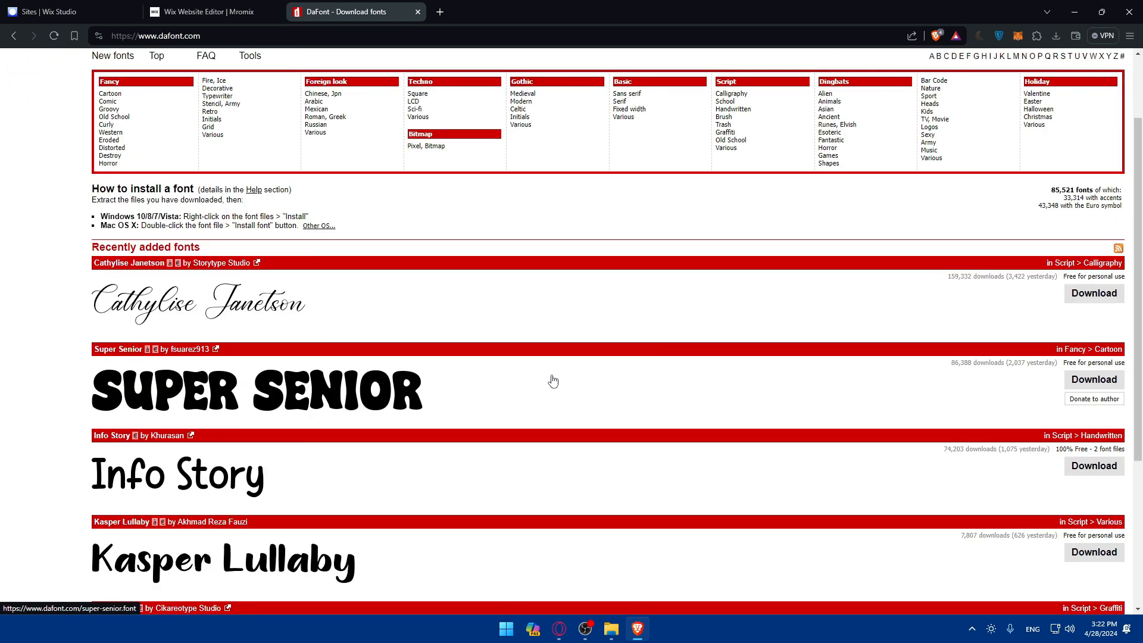
click(1104, 387)
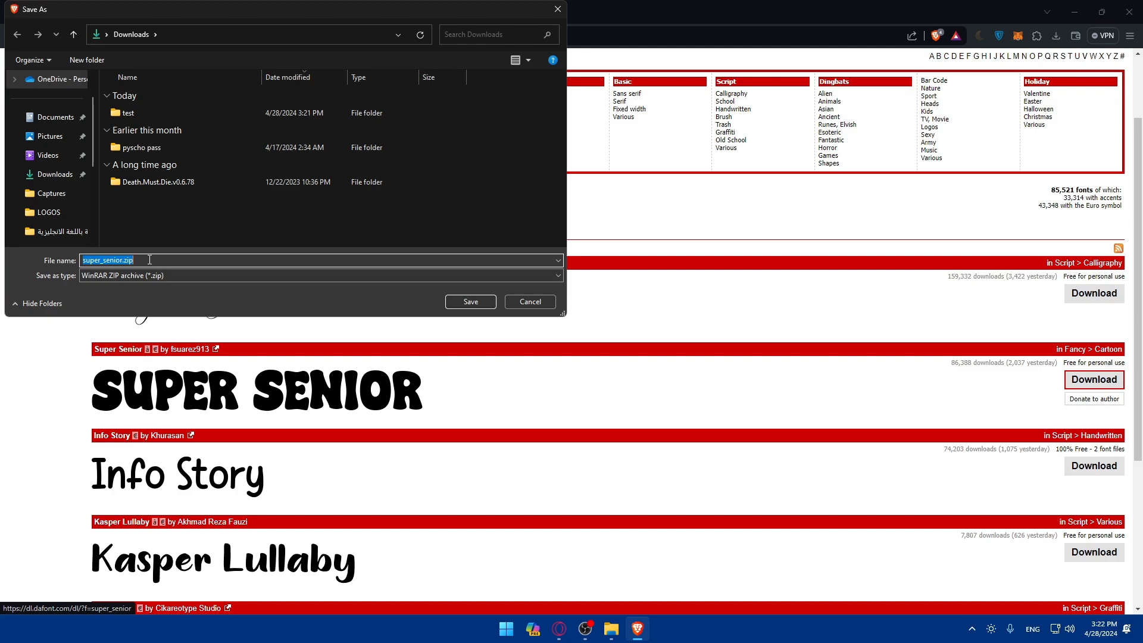
click(557, 9)
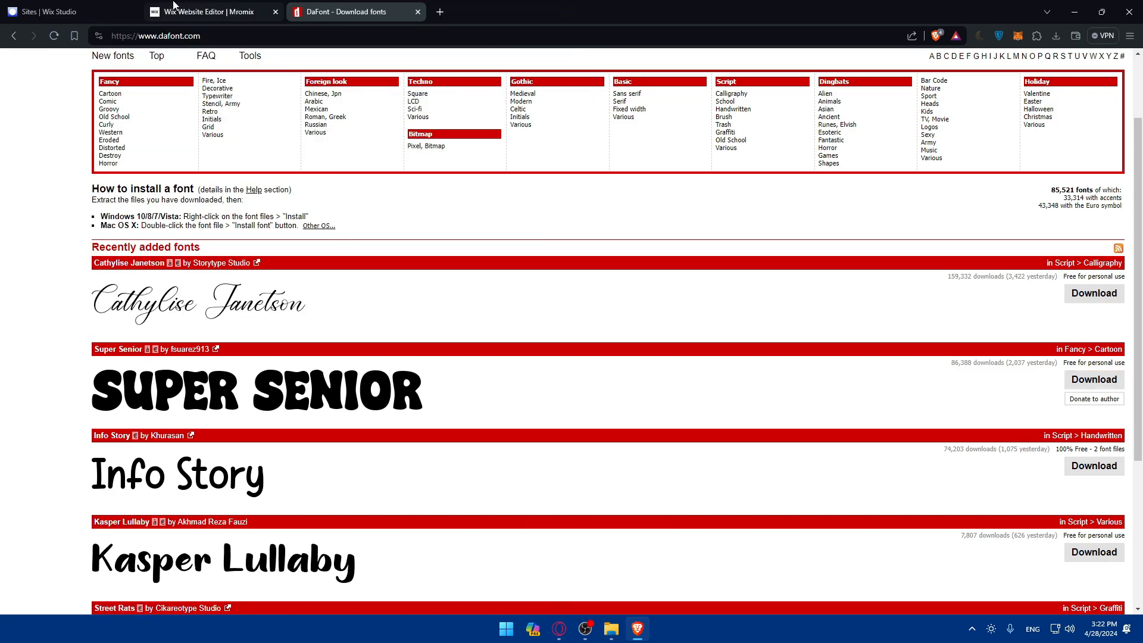
- Return to the Mromix editor, close the font manager and apply Lemon Jelly Personal Use to the "NEW ARRIVALS ARE HERE" heading
click(174, 8)
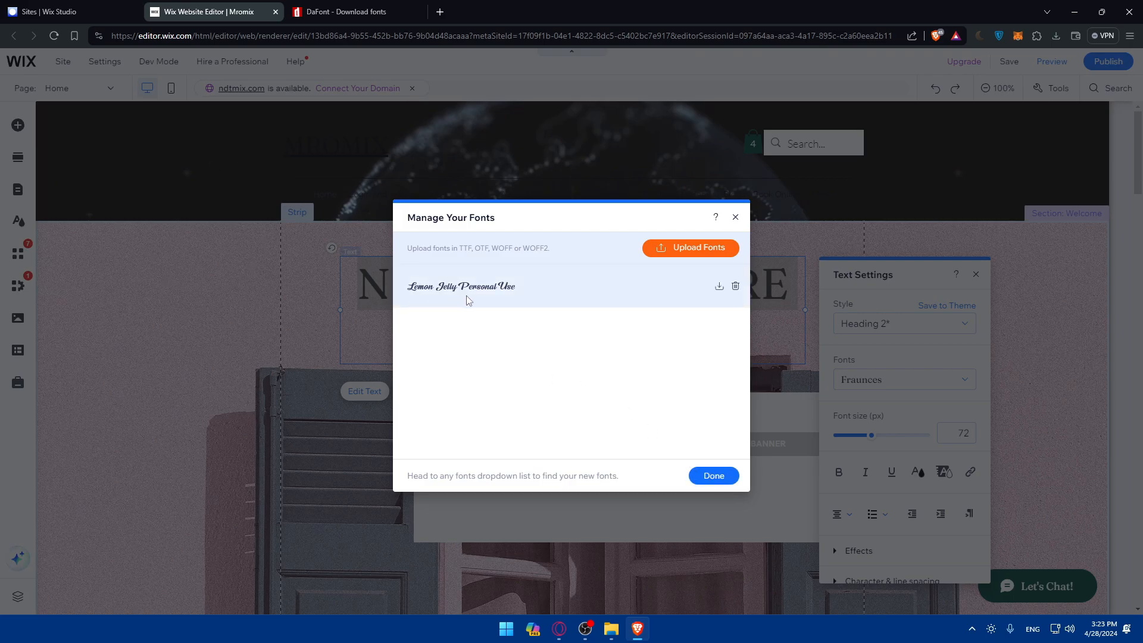
click(714, 478)
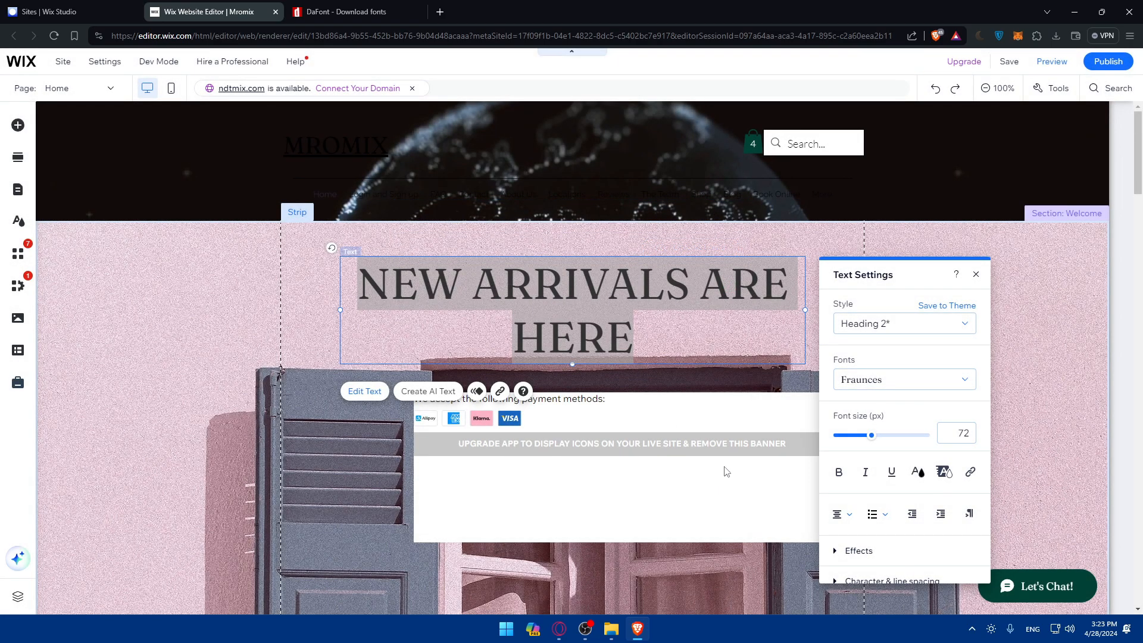
click(886, 387)
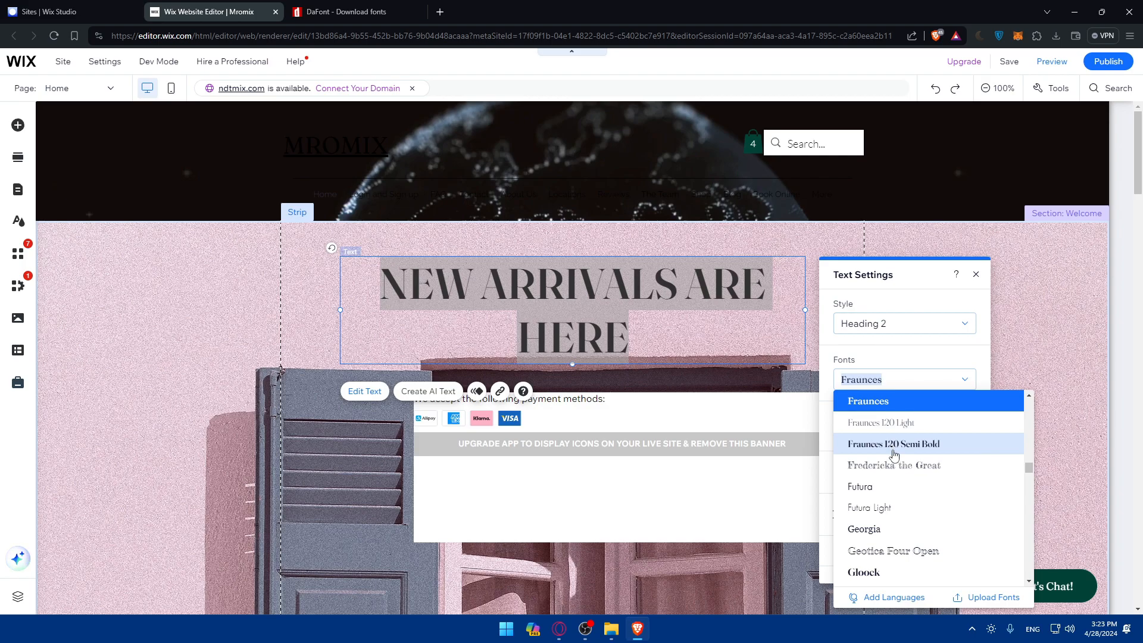
text(Leom)
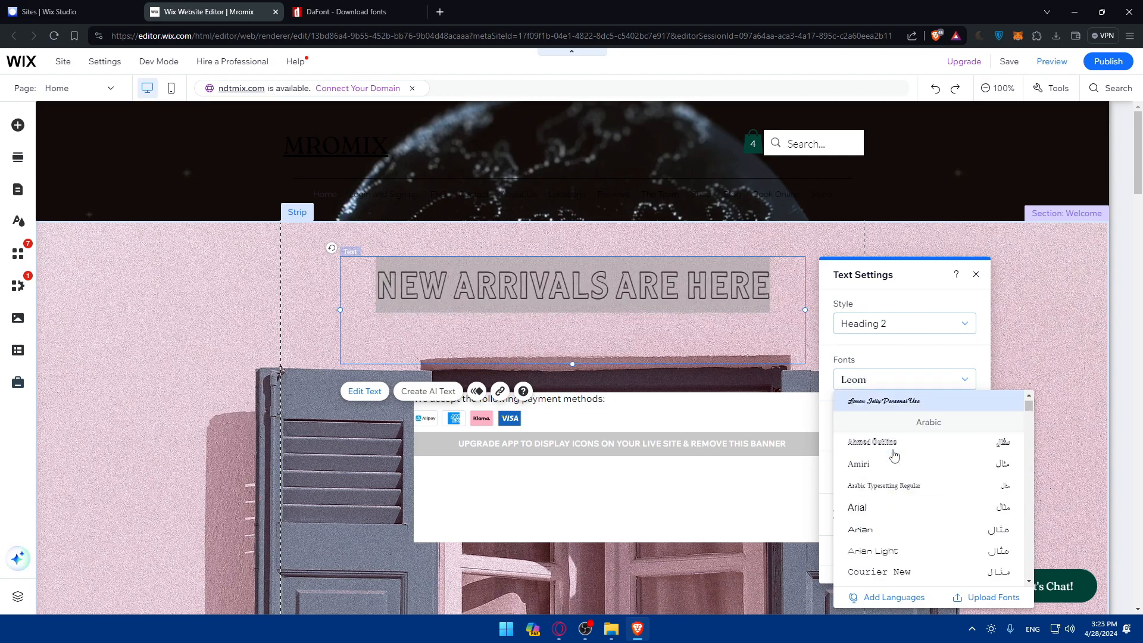
key(BackSpace)
key(BackSpace)
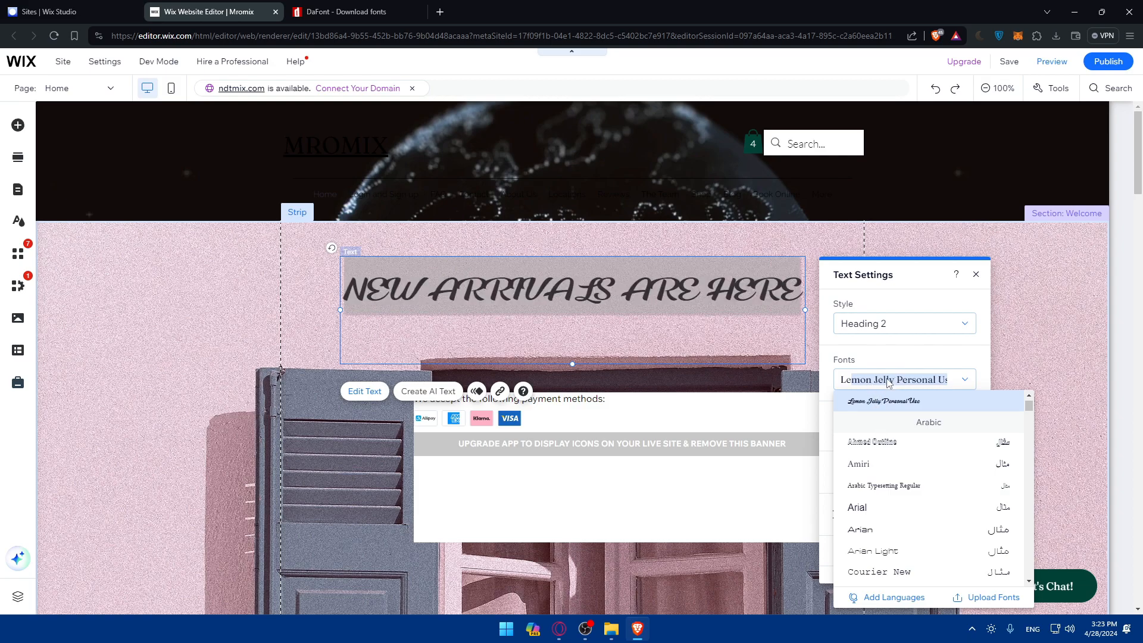
click(901, 407)
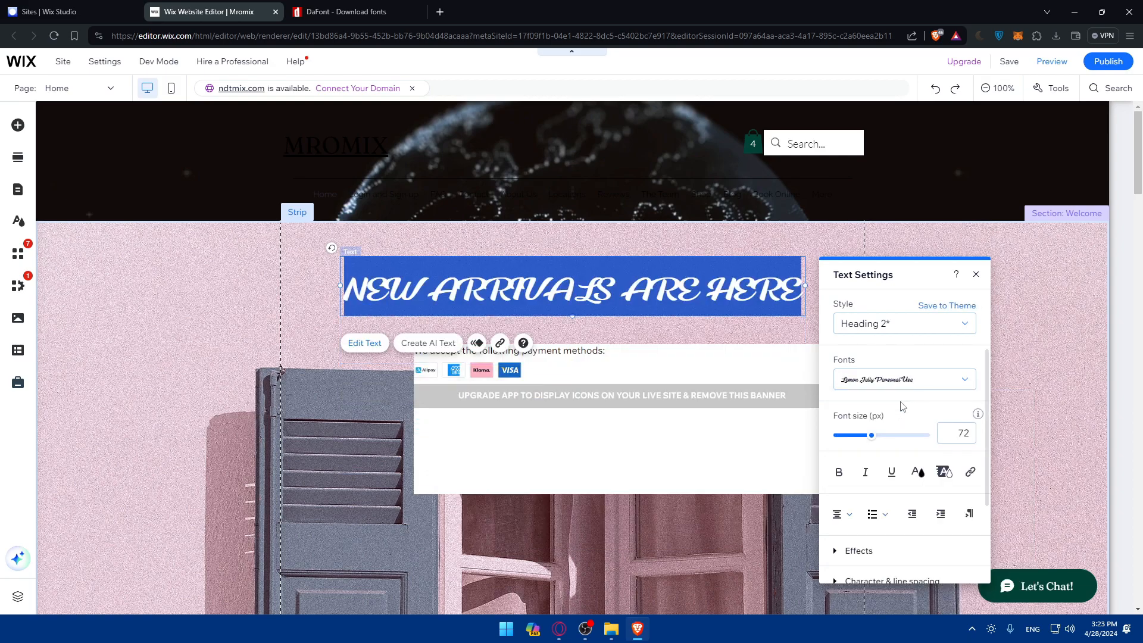
click(160, 278)
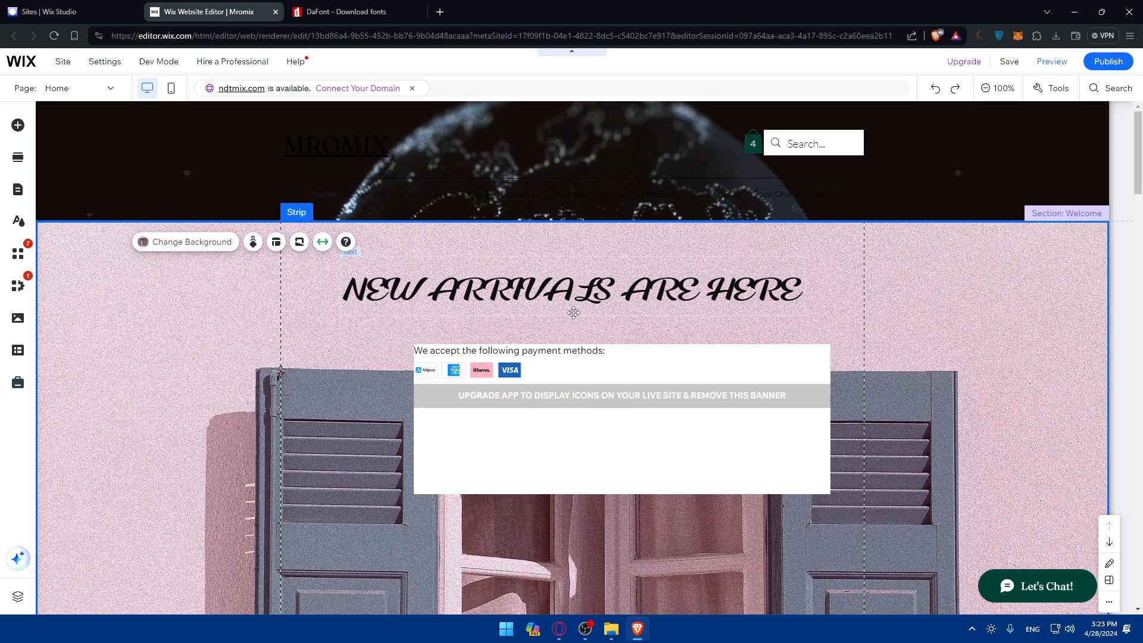
- Look over the Home page's sections for another text element that could use the custom font
scroll(572, 316, down, 15)
scroll(573, 318, up, 5)
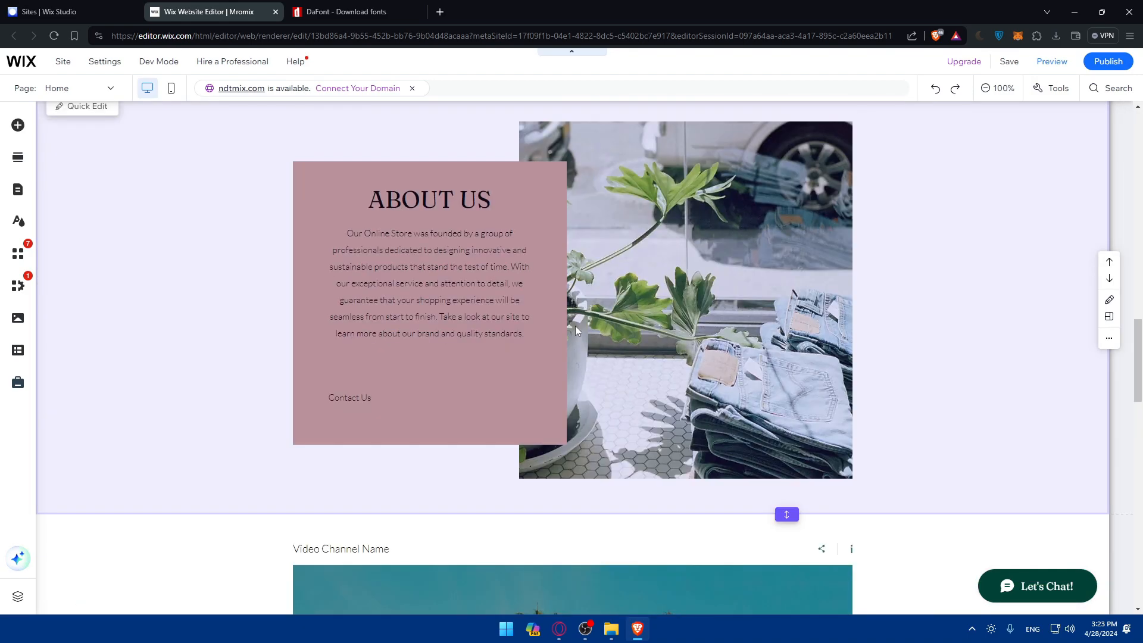
scroll(490, 356, down, 15)
scroll(526, 387, up, 8)
scroll(526, 387, up, 20)
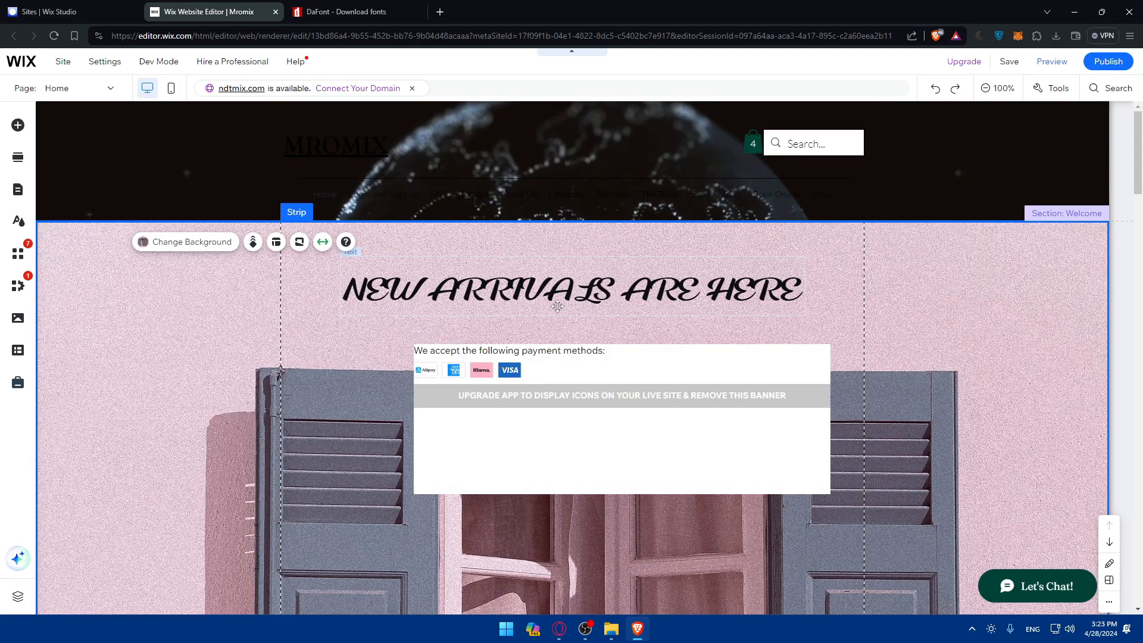
scroll(546, 335, down, 10)
scroll(547, 351, up, 4)
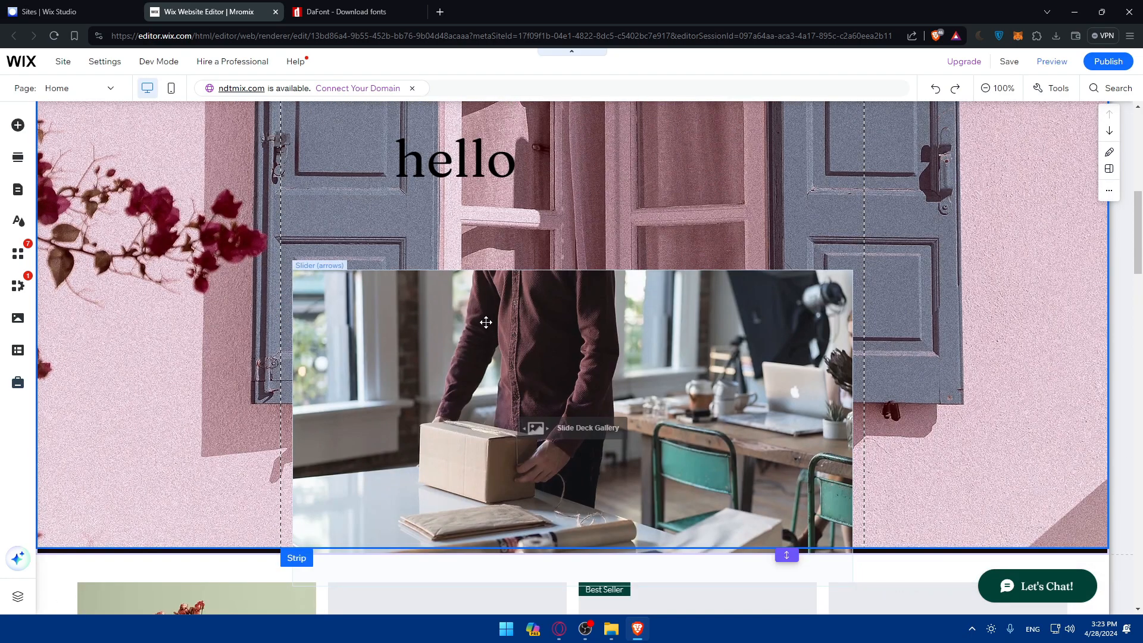
- Set the font of the "hello" text above the slide gallery to Lemon Jelly Personal Use
click(471, 156)
double_click(471, 156)
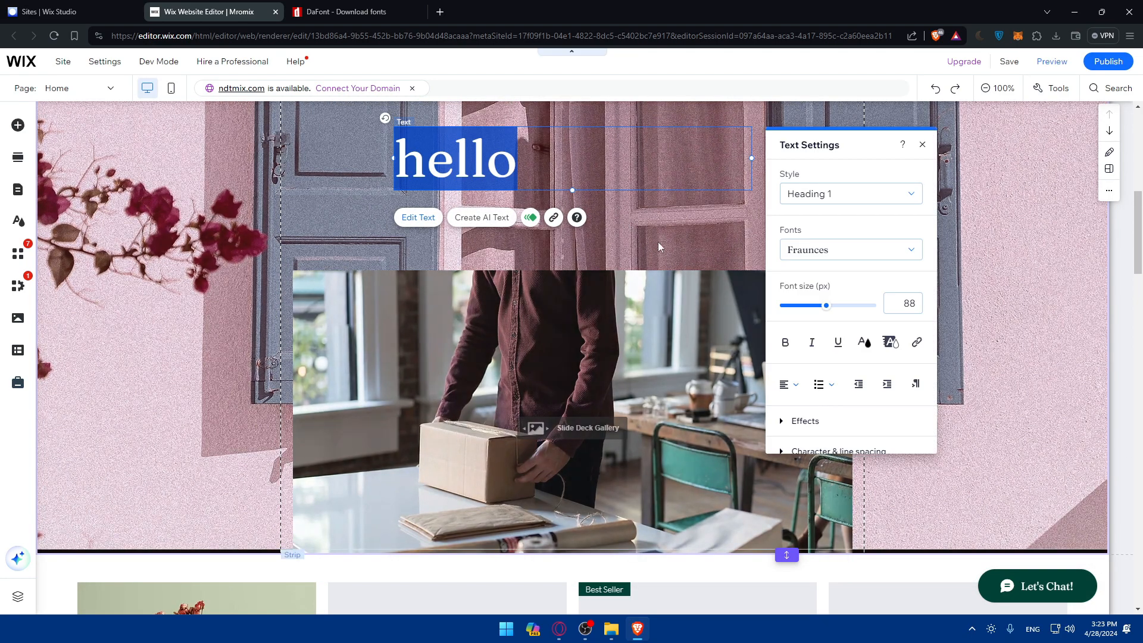
click(843, 257)
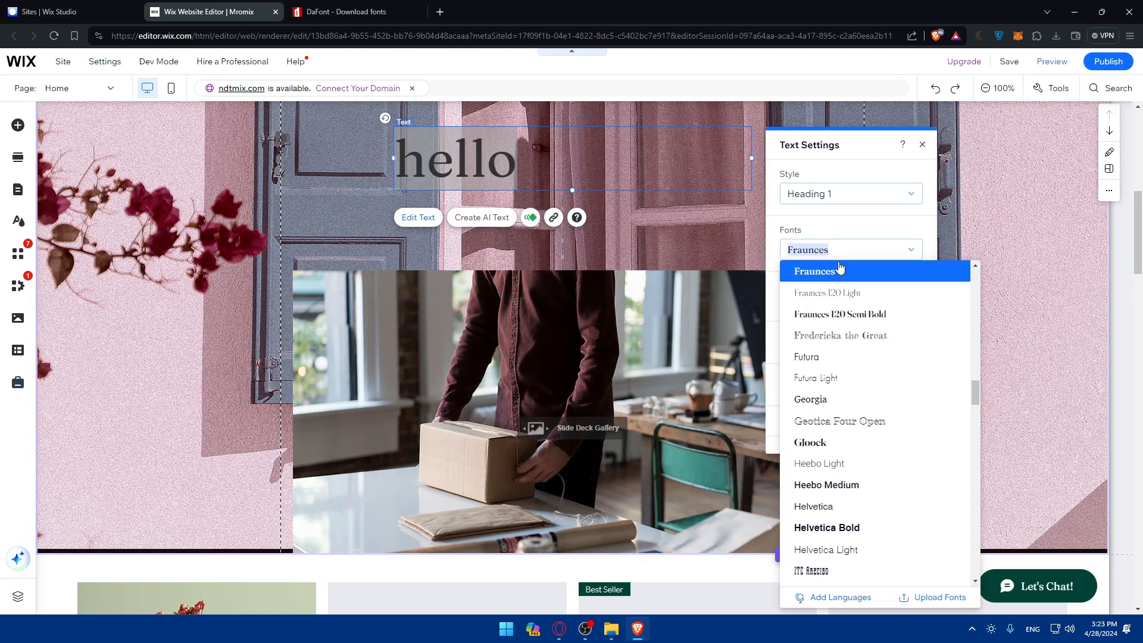
text(Lemon Jelly Personal Us)
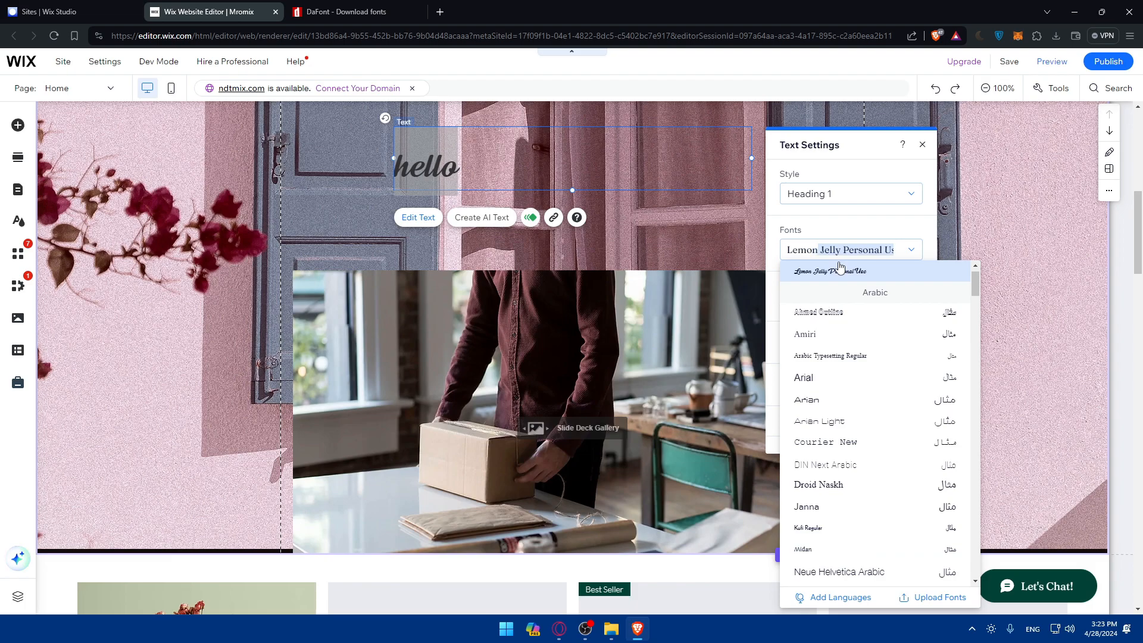
click(839, 269)
scroll(404, 346, up, 3)
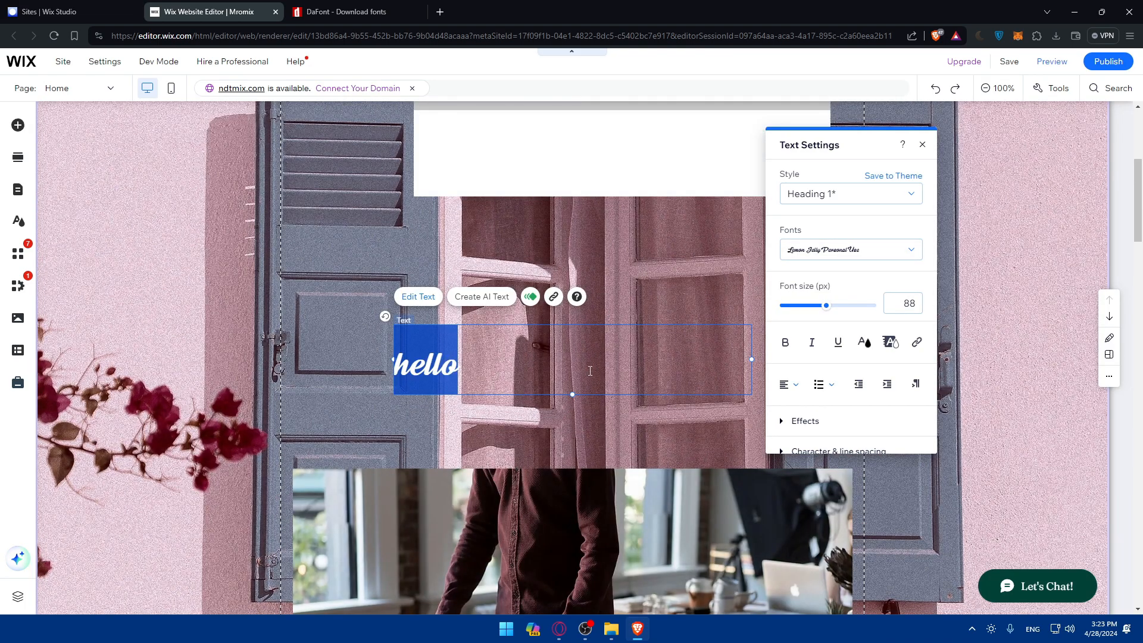
- Center-align the "hello" text within its text box and deselect it
click(823, 384)
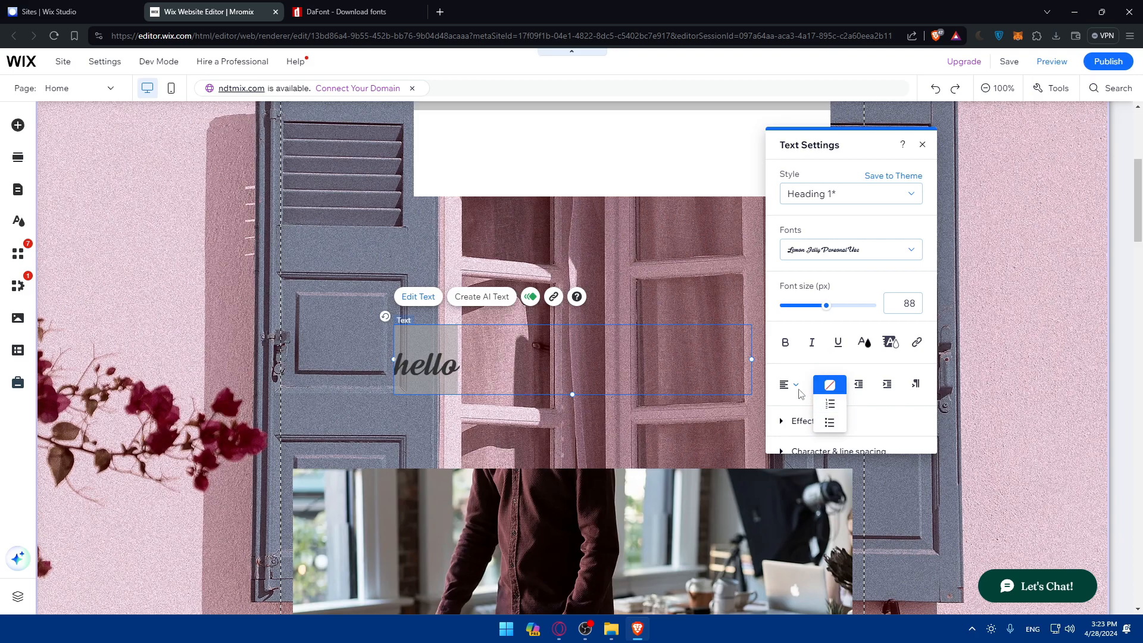
click(790, 384)
click(801, 404)
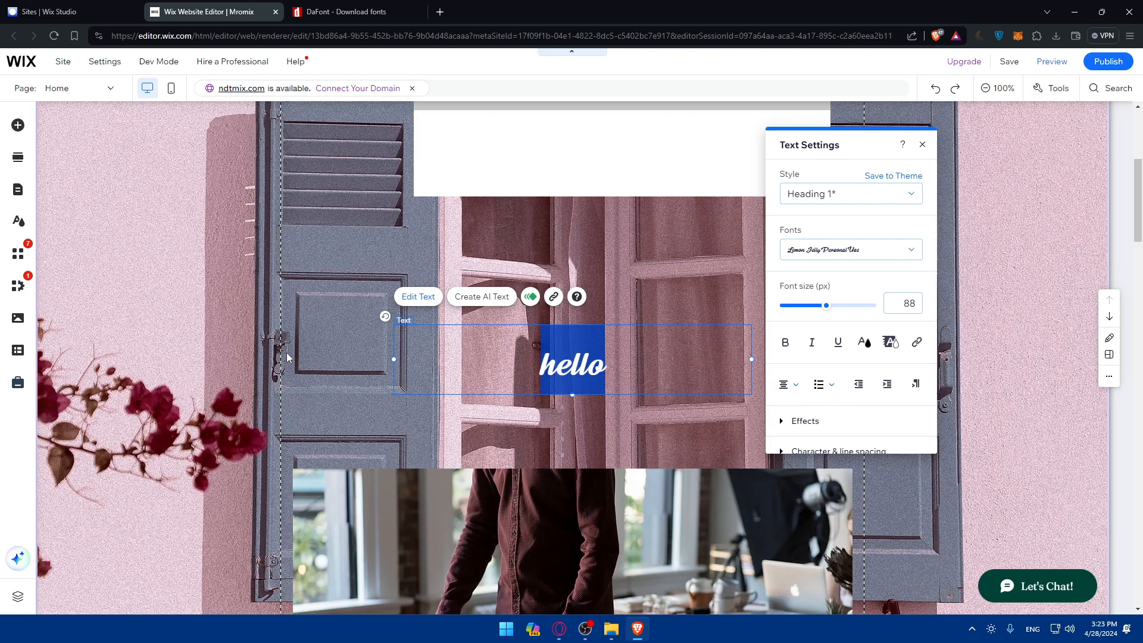
click(315, 358)
- Select the "hello" text above the slide gallery and open the custom font manager from its font choices
scroll(577, 372, up, 6)
scroll(579, 372, down, 4)
scroll(579, 371, up, 3)
scroll(576, 360, down, 20)
scroll(577, 357, up, 20)
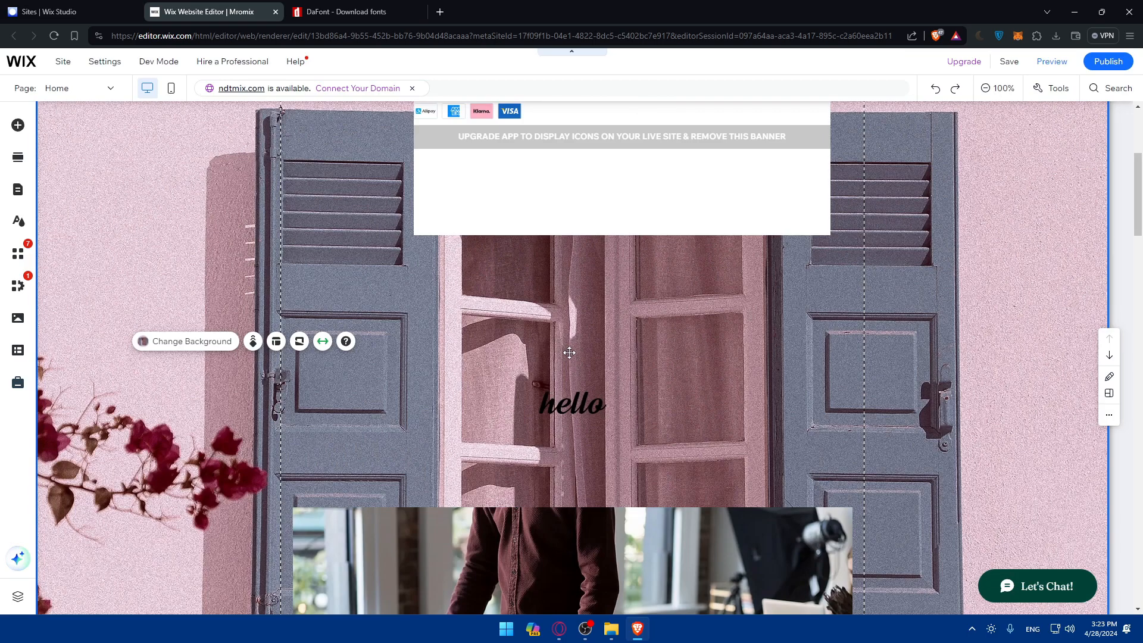
double_click(571, 402)
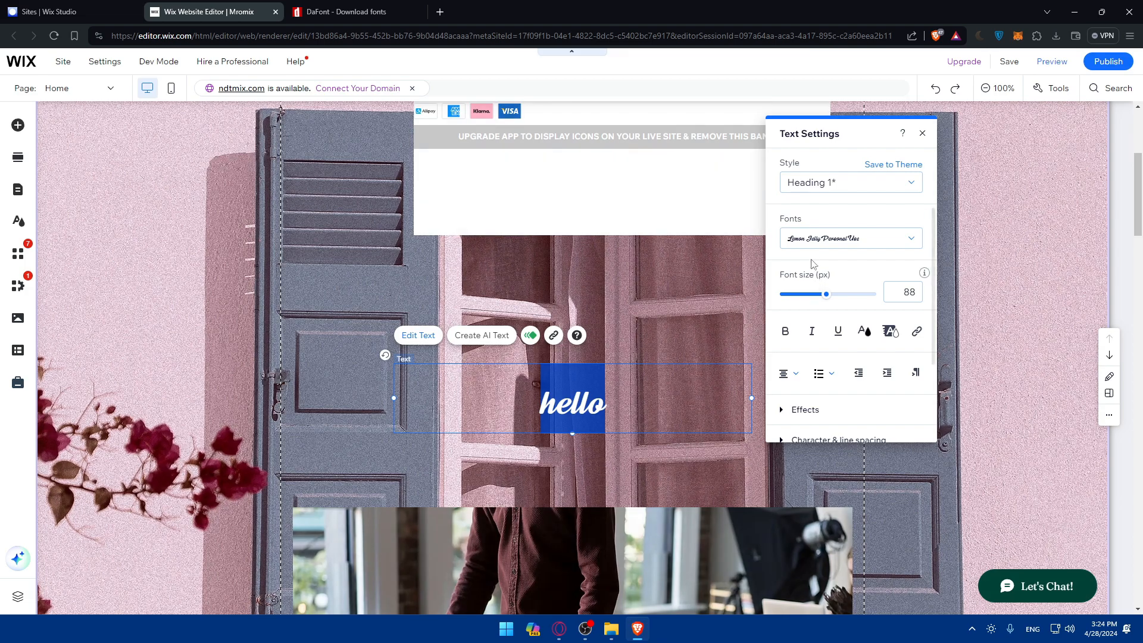
click(851, 239)
click(923, 595)
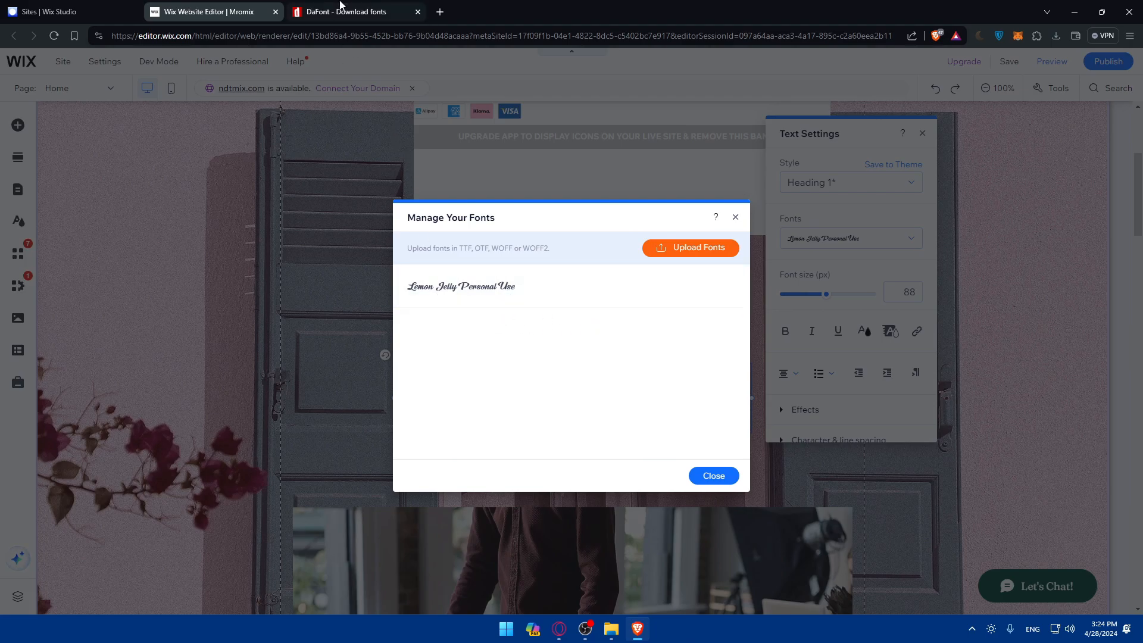
- Look over the new fonts listed on the DaFont site and close that page
key(ctrl+Tab)
scroll(527, 360, down, 3)
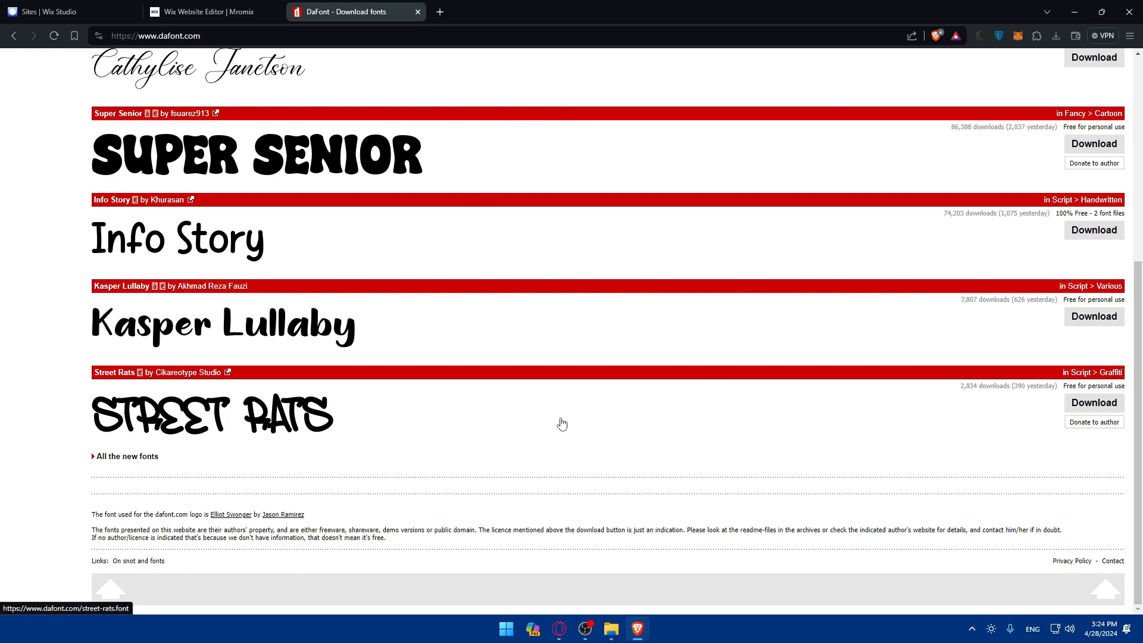
click(418, 12)
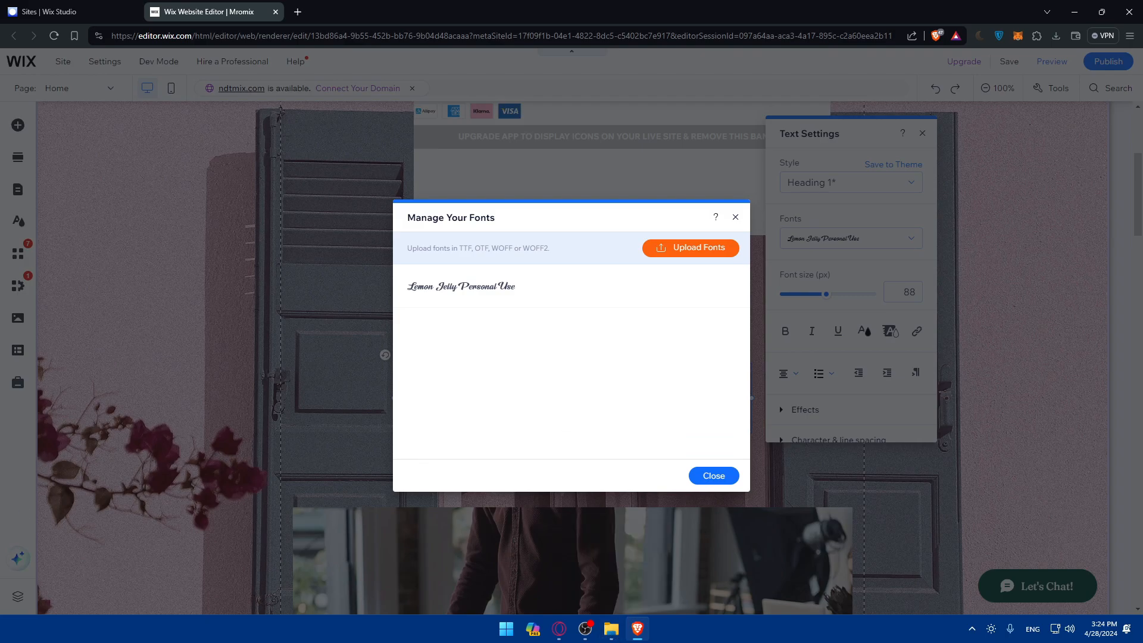
- Switch to File Explorer at the Downloads "test" folder and hide the file name extensions
key(alt+Tab)
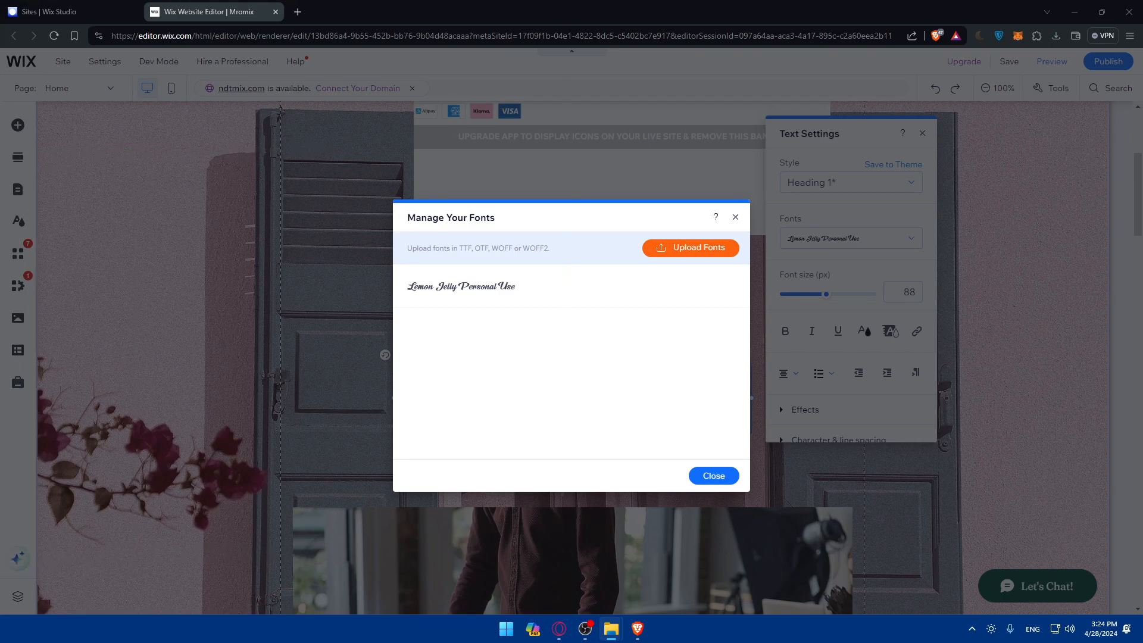
key(alt+Tab)
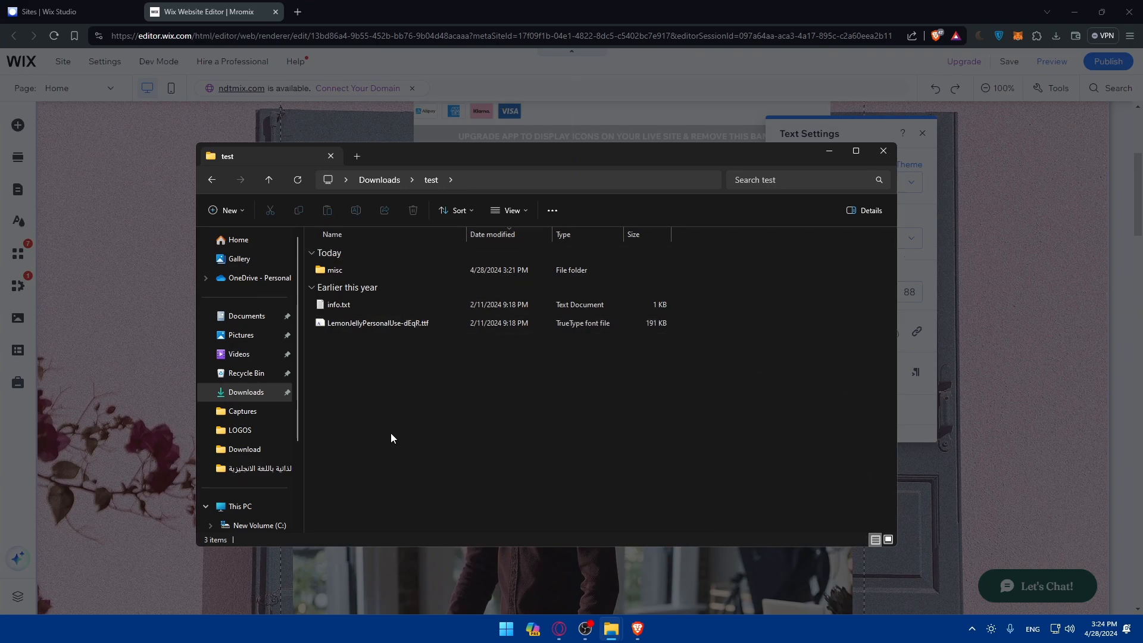
click(504, 218)
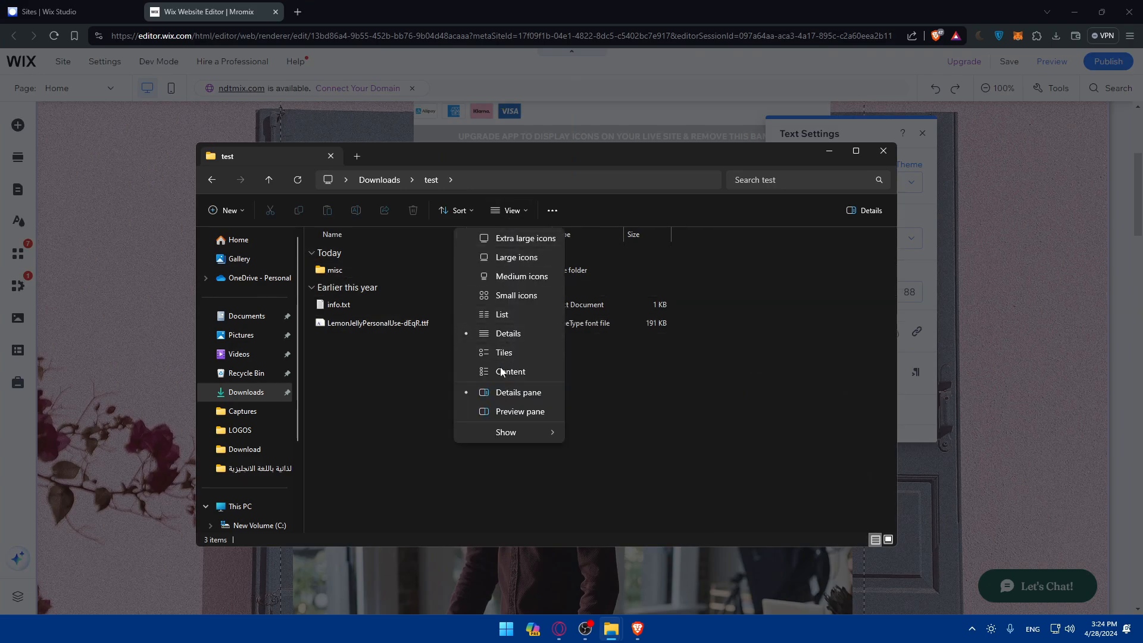
click(501, 334)
click(510, 216)
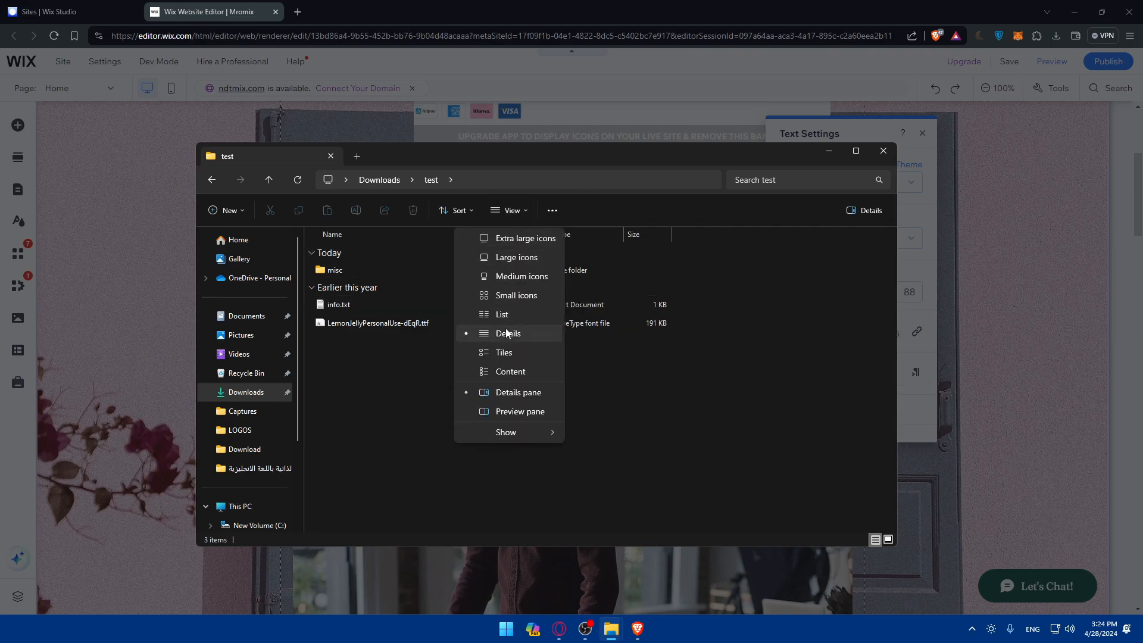
mouse_move(515, 436)
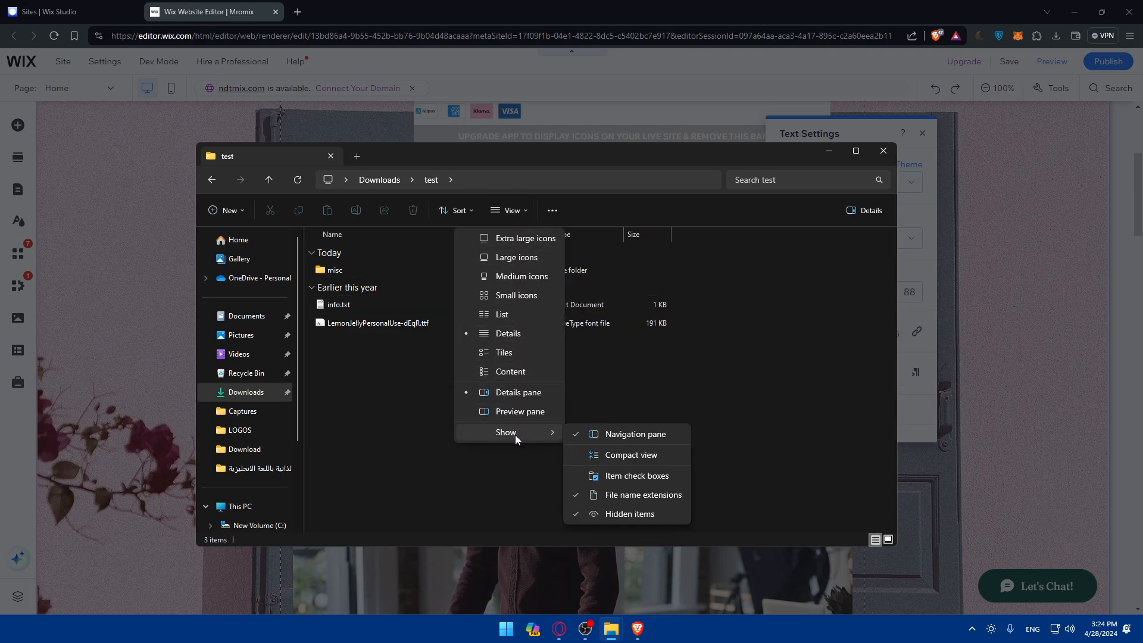
click(655, 495)
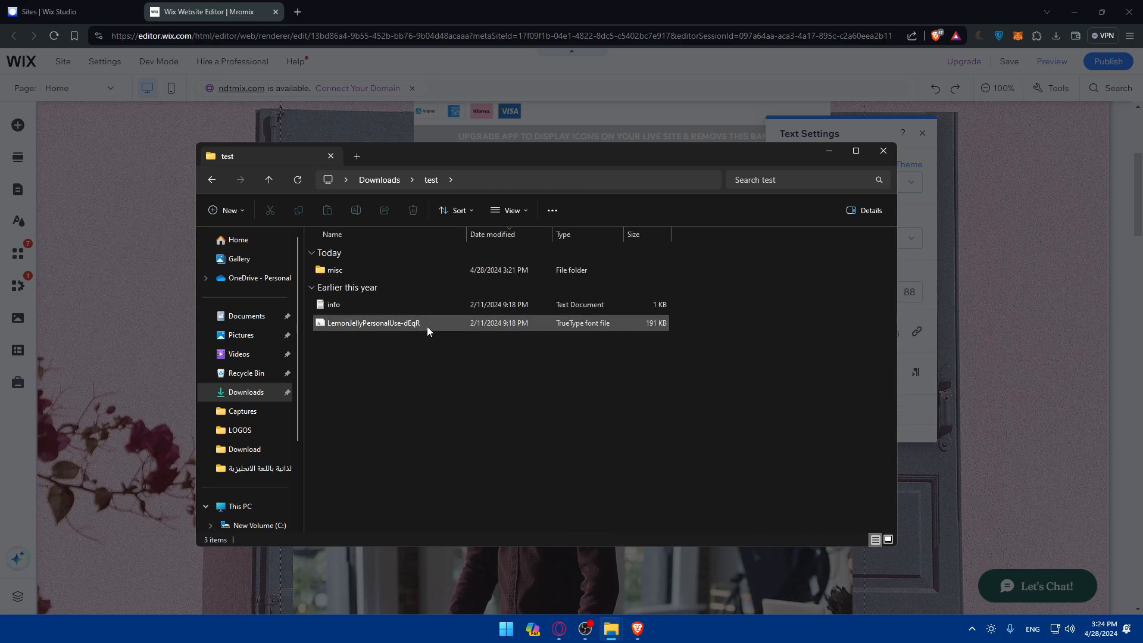
- Make file name extensions visible again for the files in the "test" folder
click(509, 210)
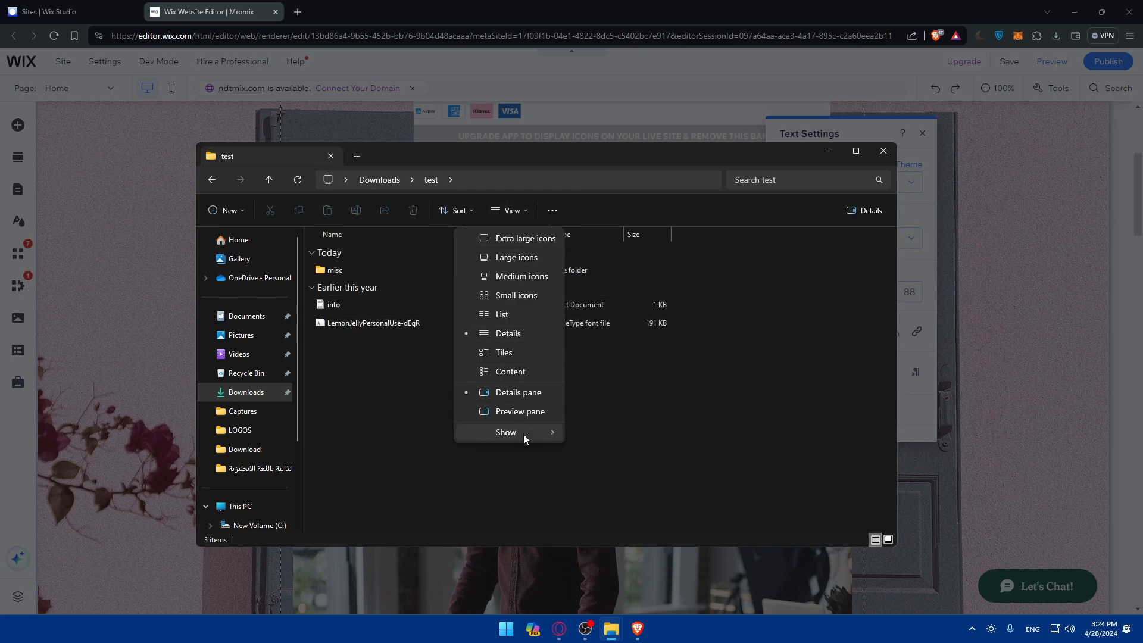
mouse_move(524, 434)
click(629, 496)
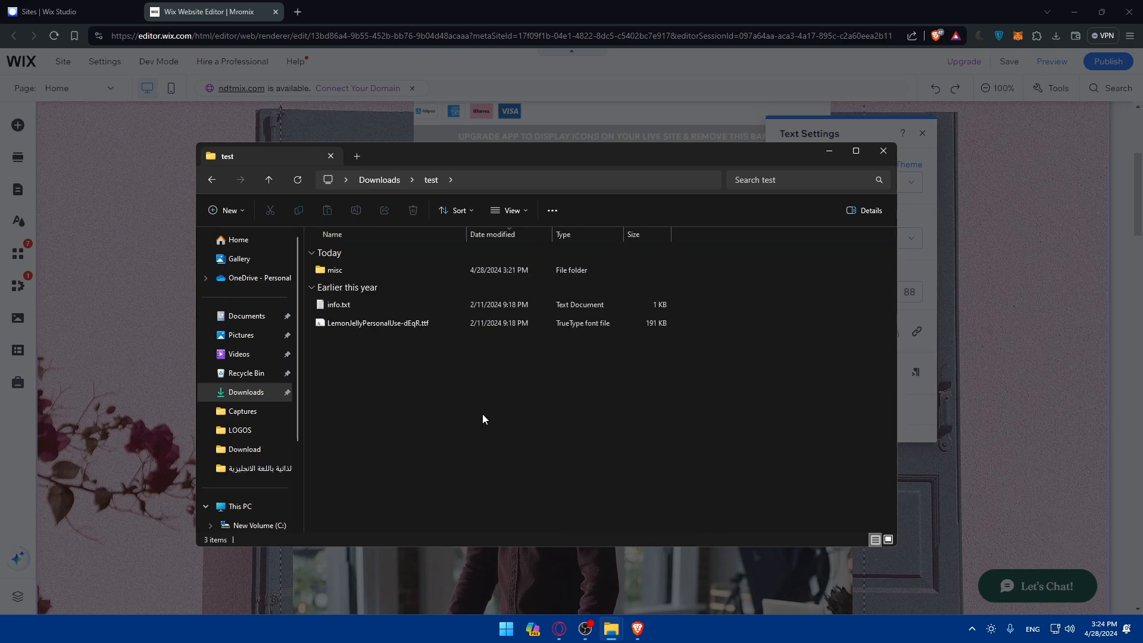
- Hide the file name extensions in the "test" folder once more
click(456, 210)
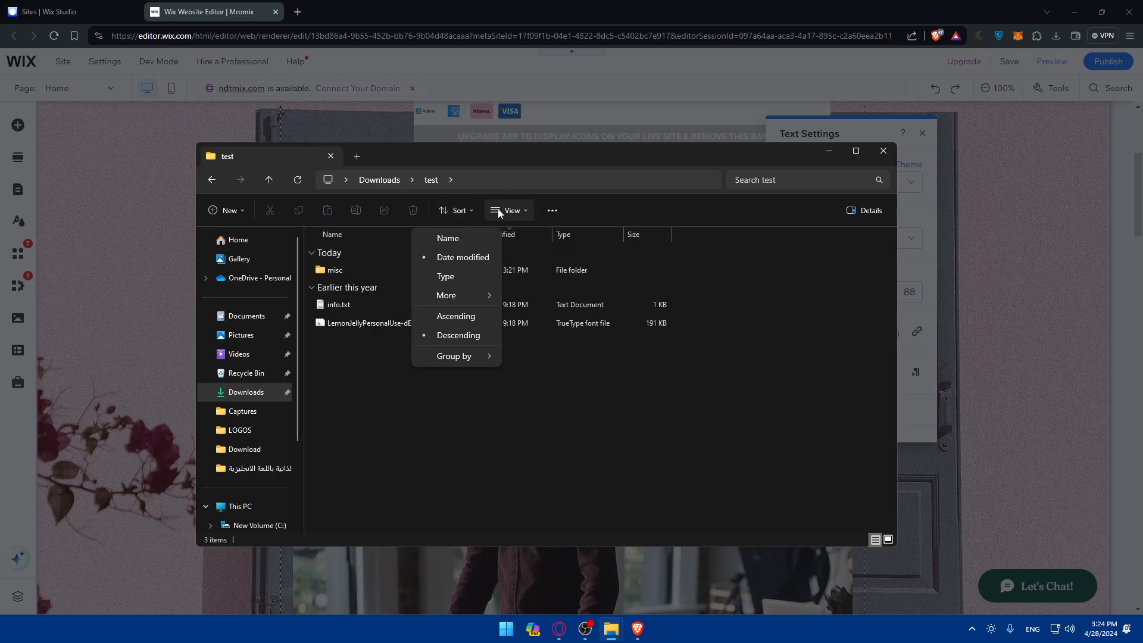
click(508, 210)
mouse_move(537, 432)
click(629, 497)
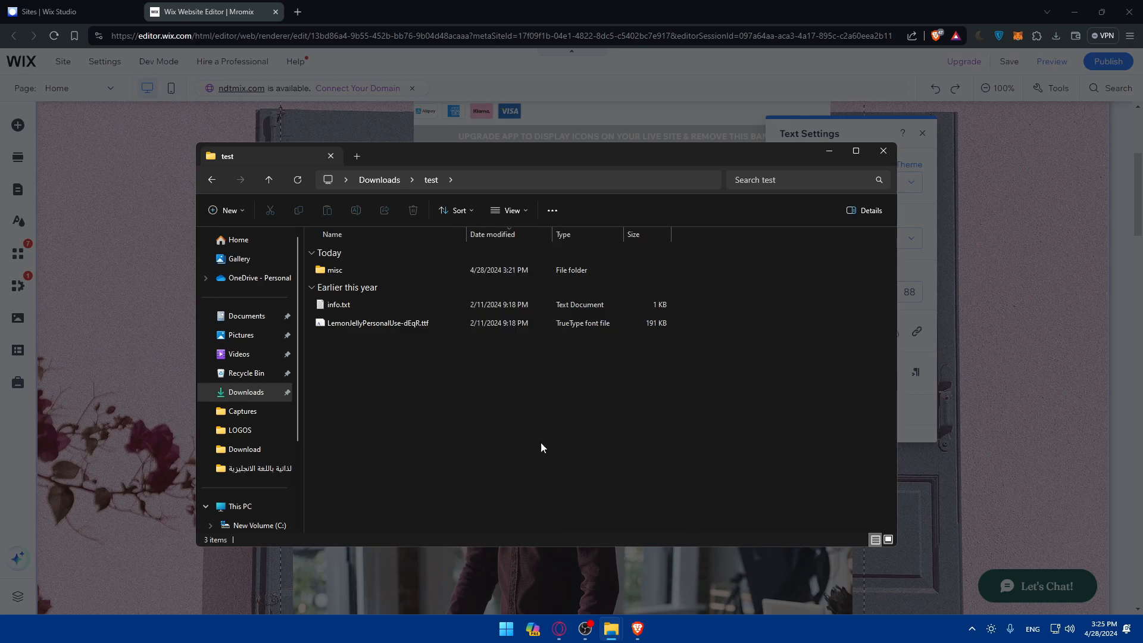
- Check the file type of LemonJellyPersonalUse-dEqR in its properties and close them
right_click(412, 325)
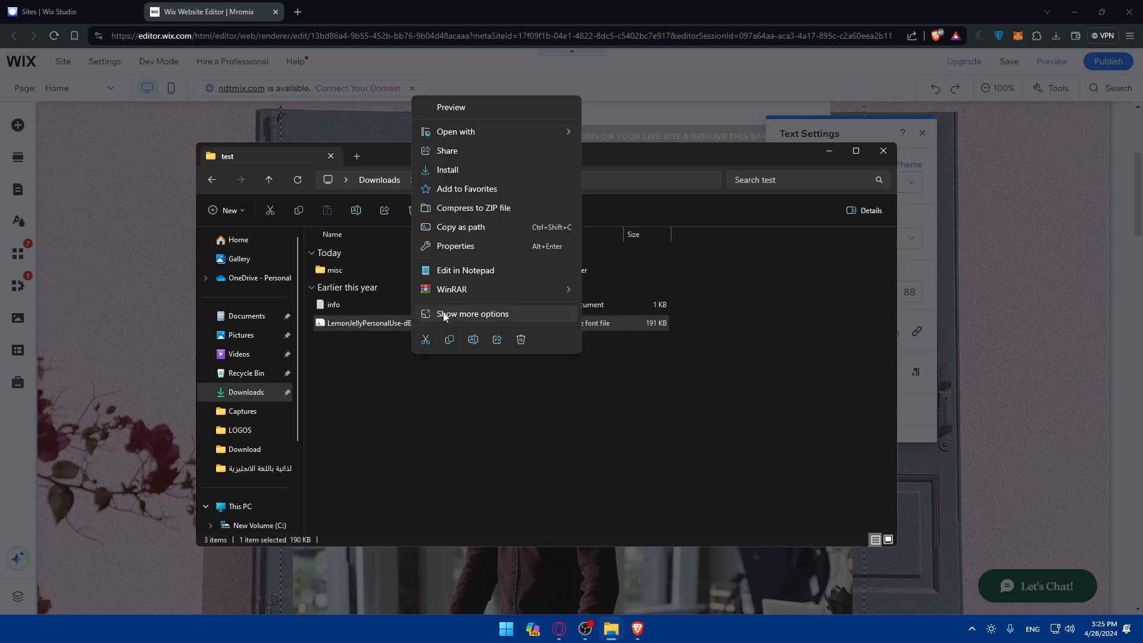
click(470, 246)
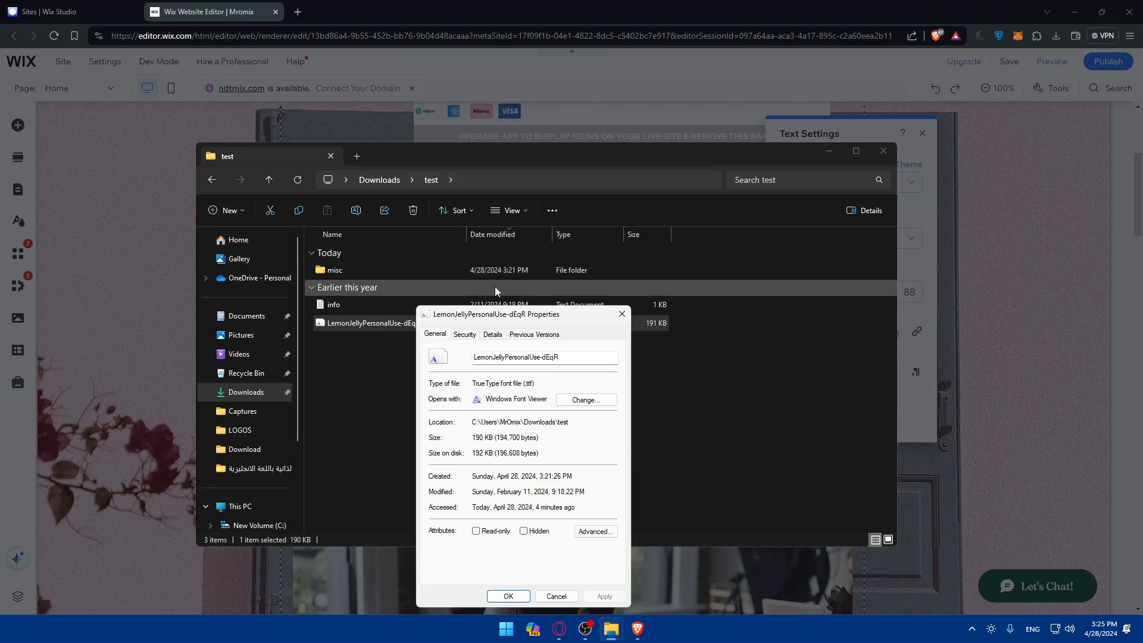
drag(536, 383, 472, 383)
click(518, 381)
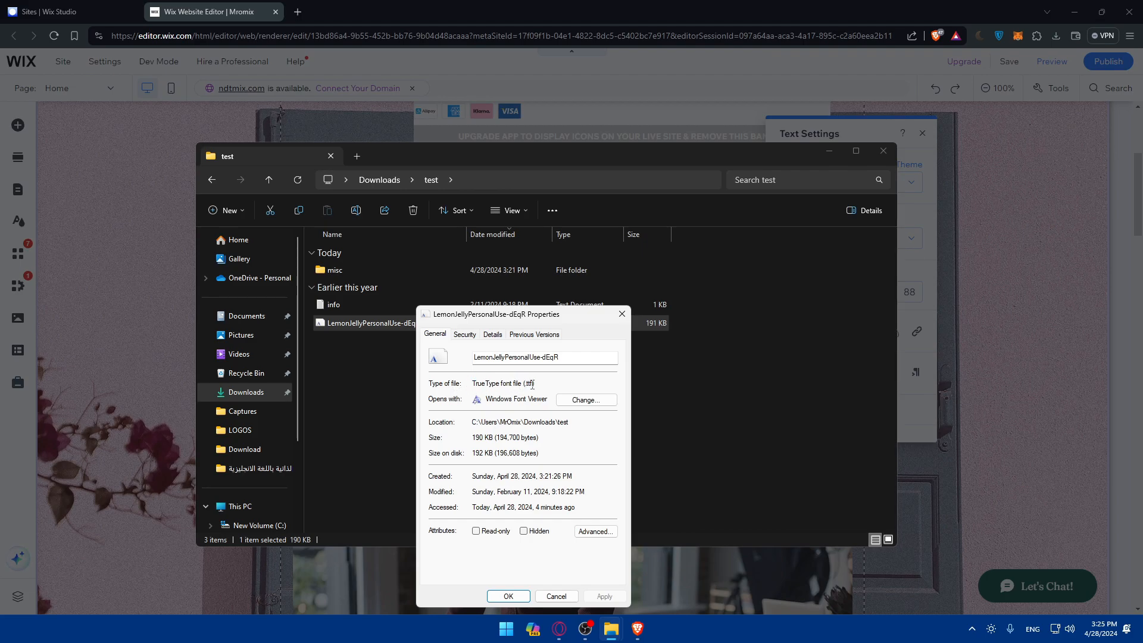
click(619, 314)
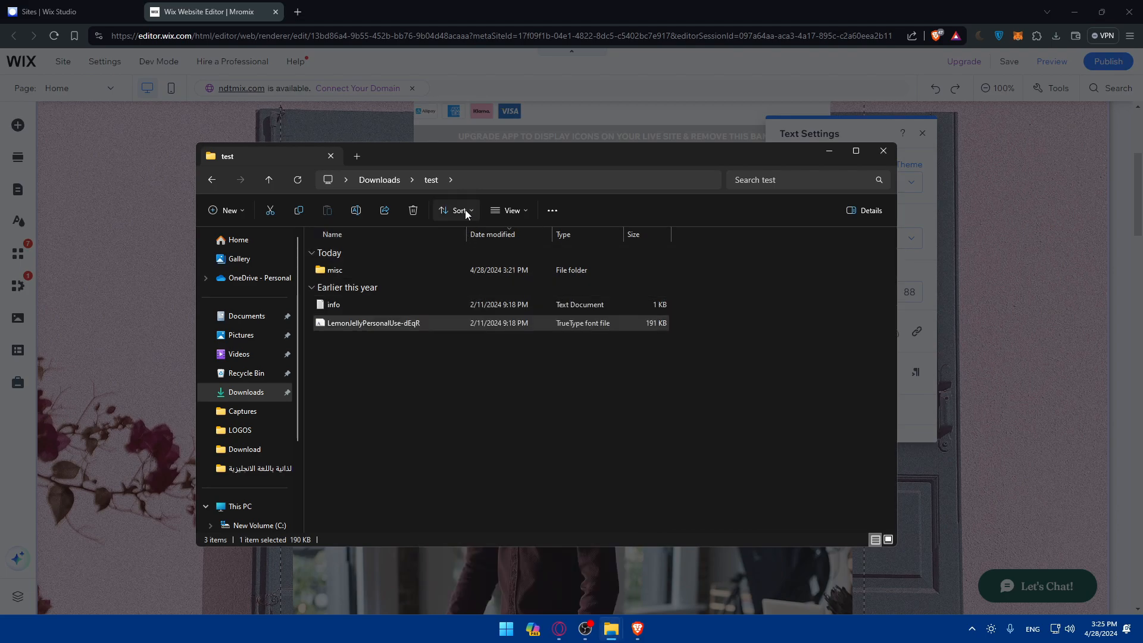
- Turn file name extensions back on and move the File Explorer window out of the way of the Wix editor
click(509, 210)
mouse_move(534, 434)
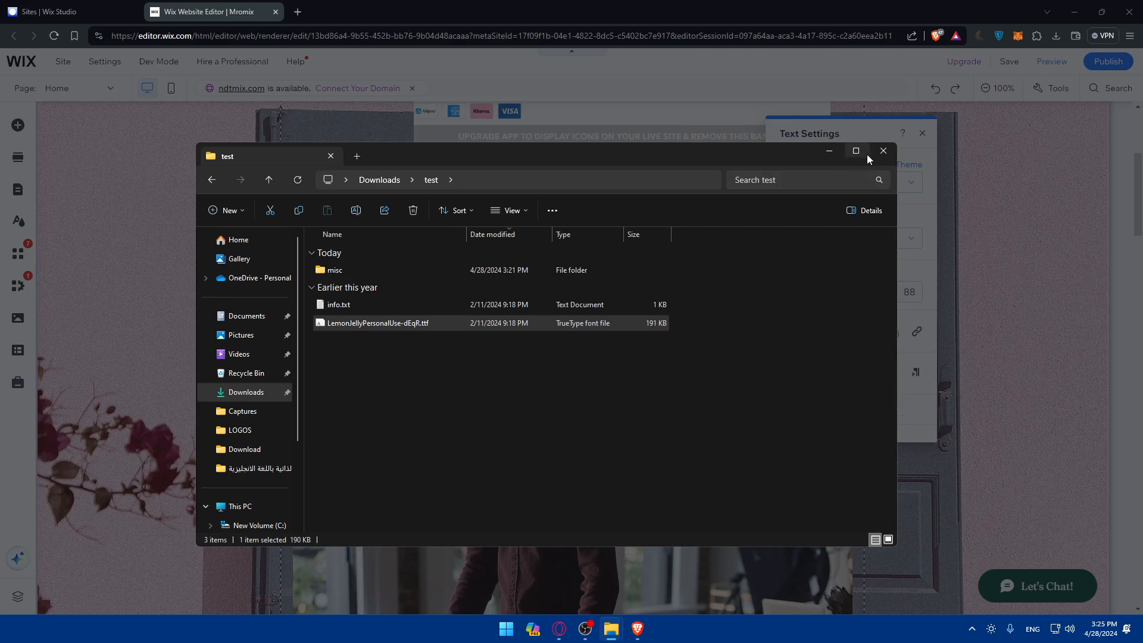
drag(622, 161, 0, 185)
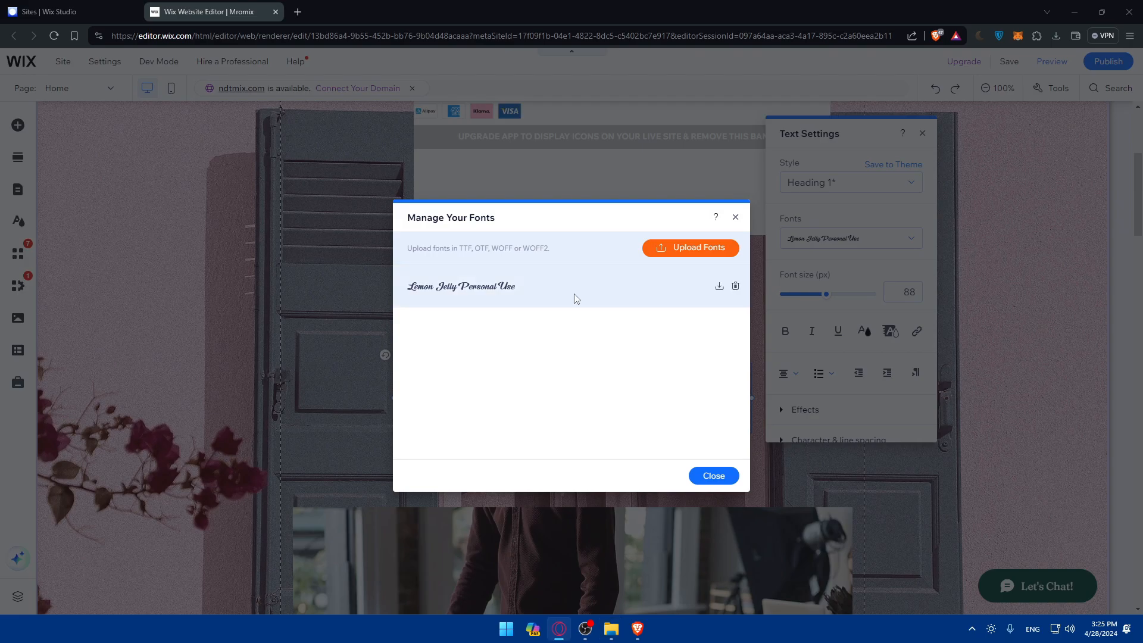
- Close the font manager in the Wix editor and bring up the site's publishing options
click(735, 217)
scroll(533, 291, up, 5)
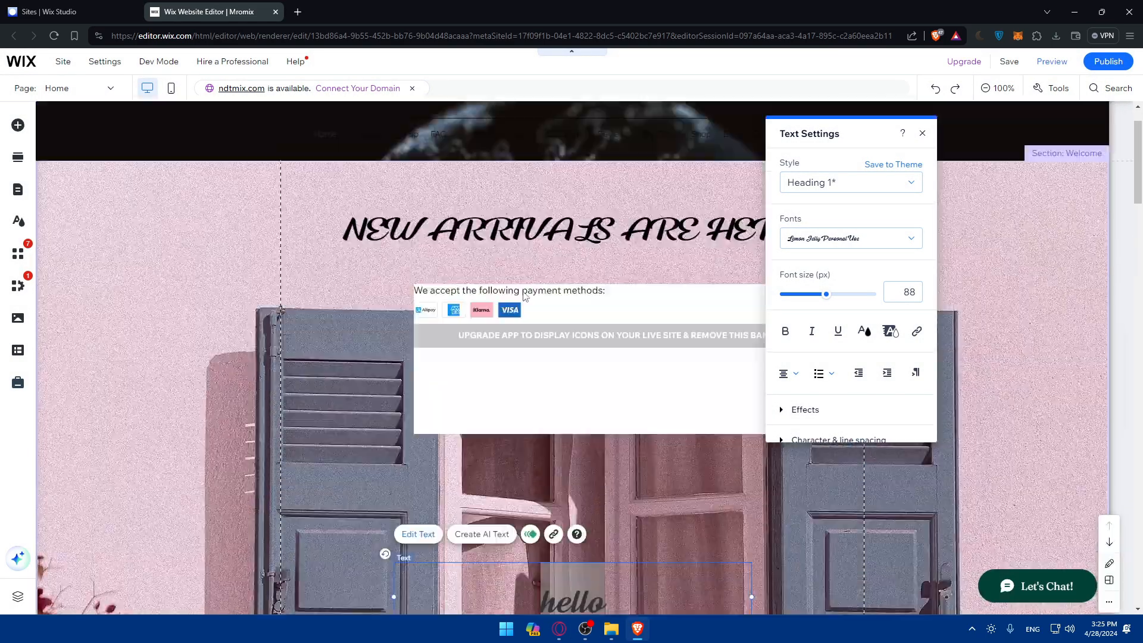
mouse_move(1108, 63)
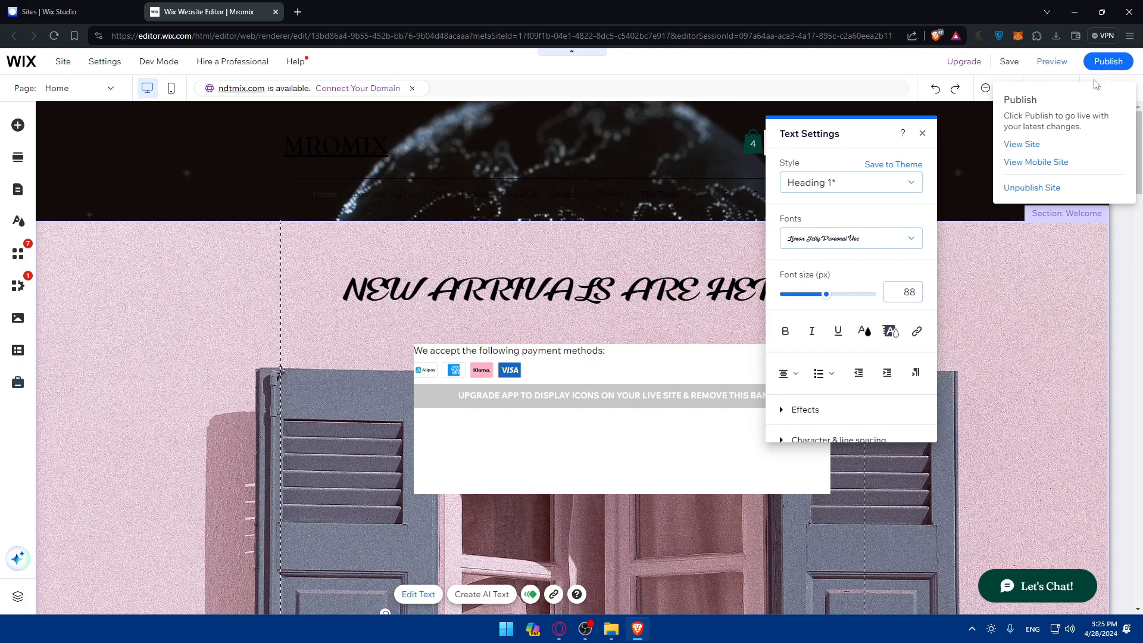